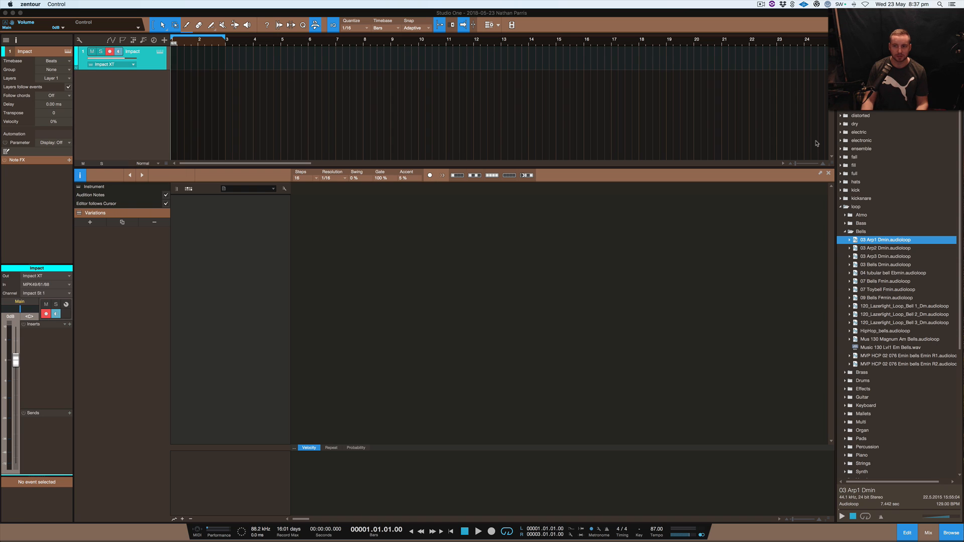
Add a second Impact XT instrument track and remove it together with its instrument.
{"action": "left_click", "coordinate": [862, 40]}
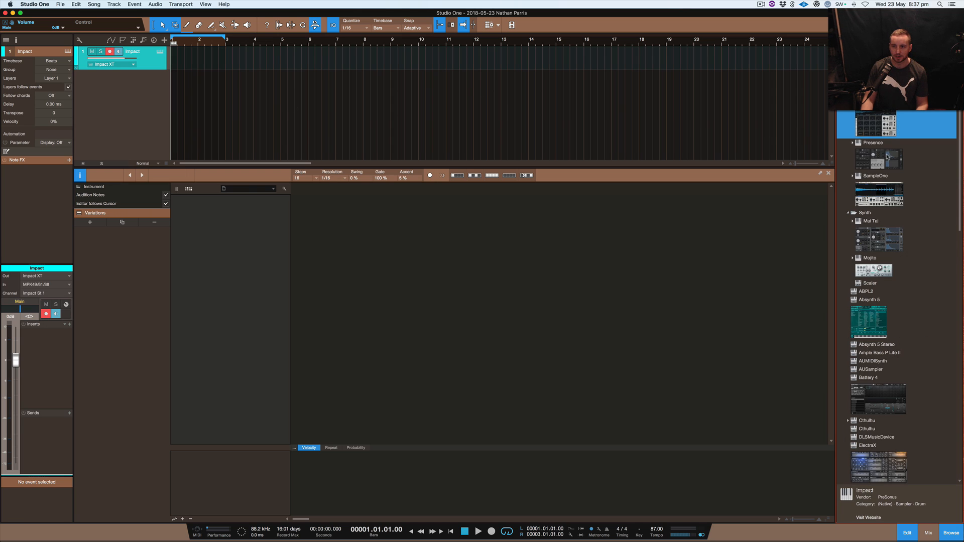
{"action": "left_click_drag", "start_coordinate": [886, 120], "coordinate": [95, 134]}
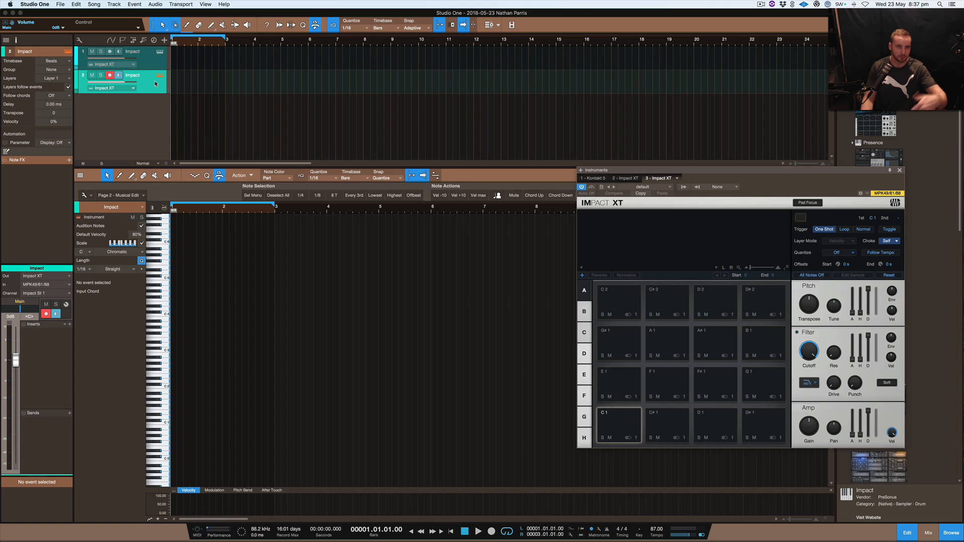
{"action": "right_click", "coordinate": [156, 84]}
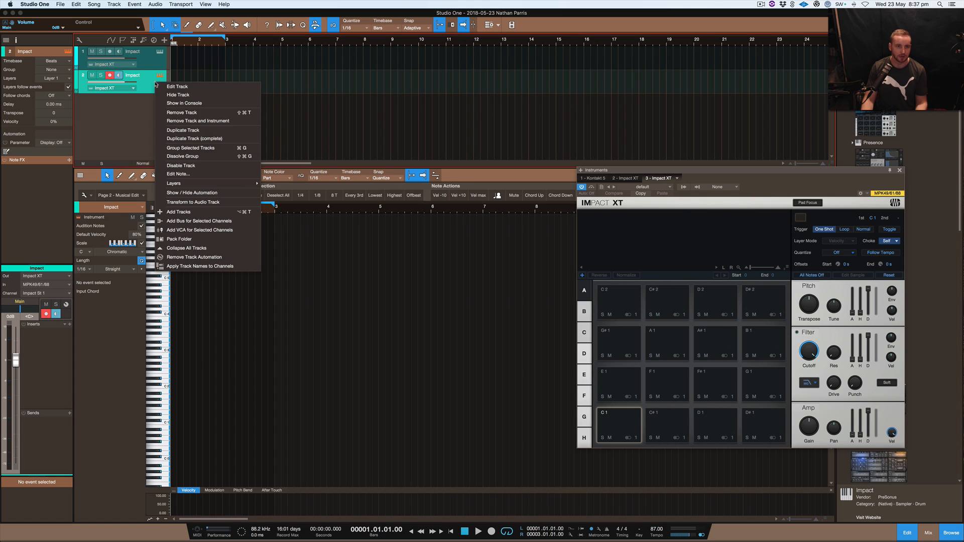
{"action": "left_click", "coordinate": [193, 122]}
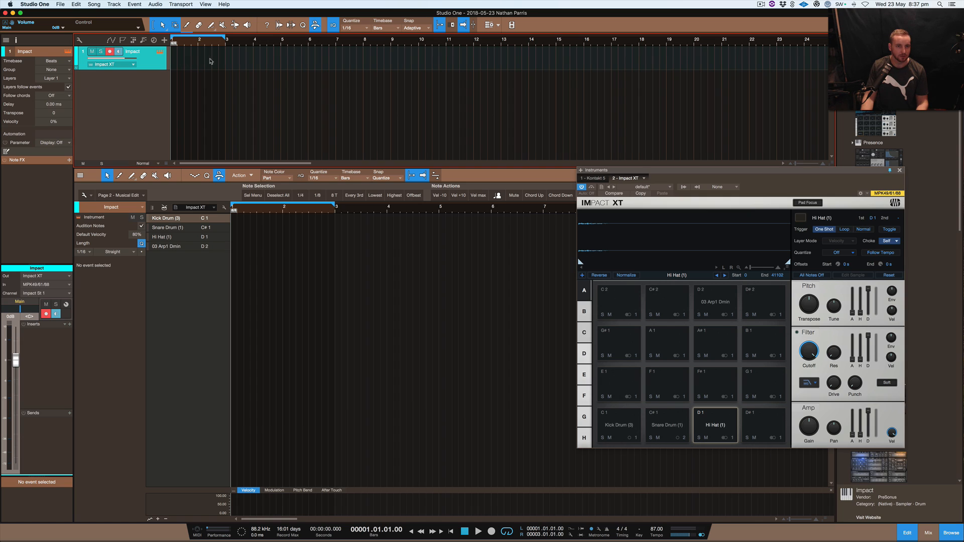
Create a two-bar part at the start of the Impact track and insert a pattern on it.
{"action": "double_click", "coordinate": [198, 63]}
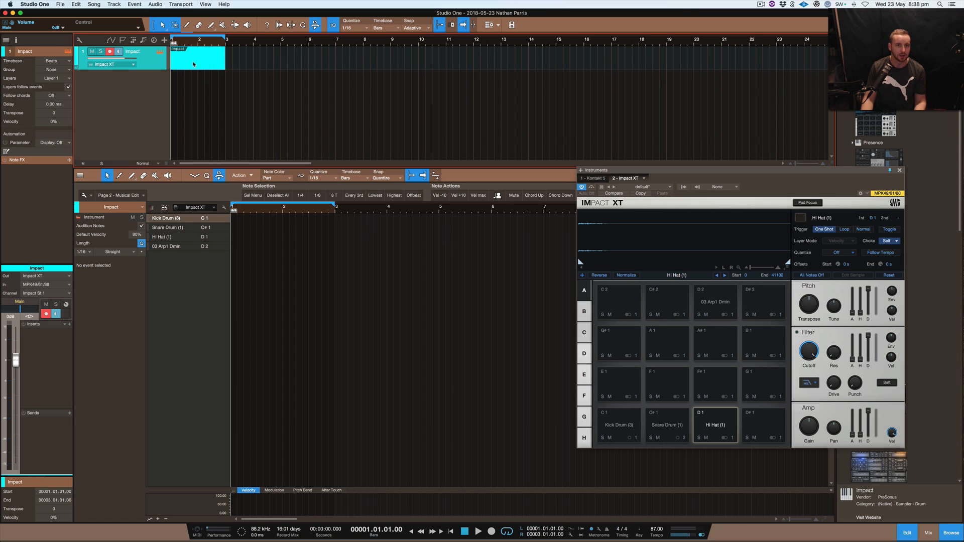
{"action": "right_click", "coordinate": [193, 64]}
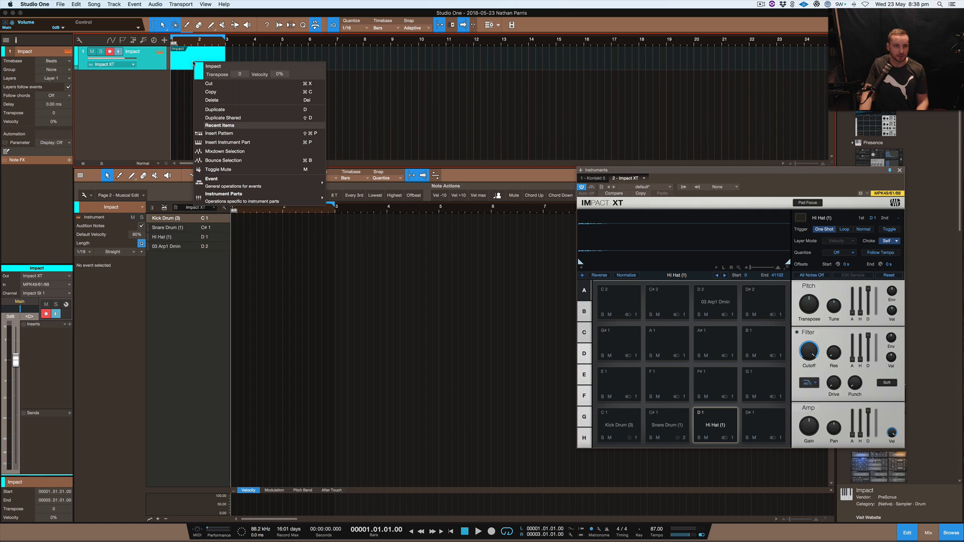
{"action": "mouse_move", "coordinate": [229, 199]}
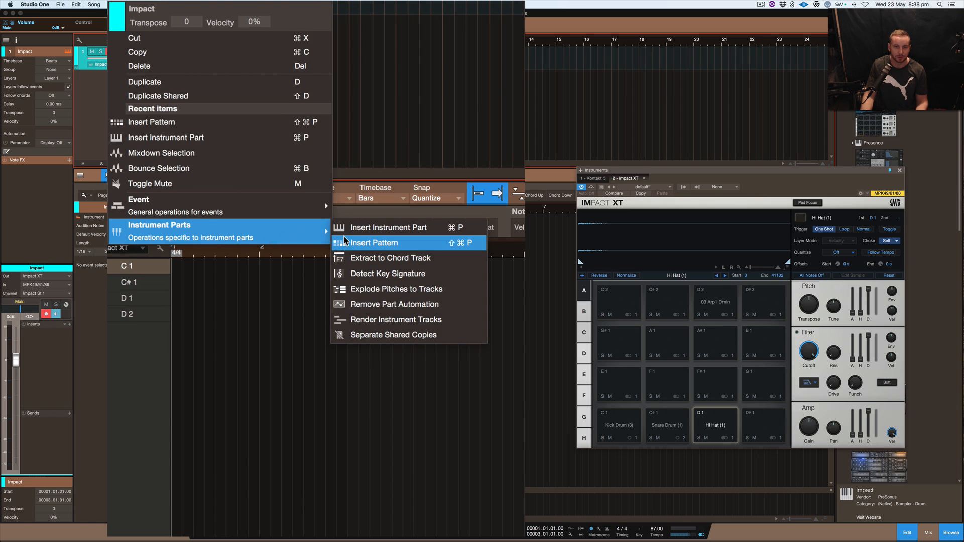
{"action": "left_click", "coordinate": [400, 243]}
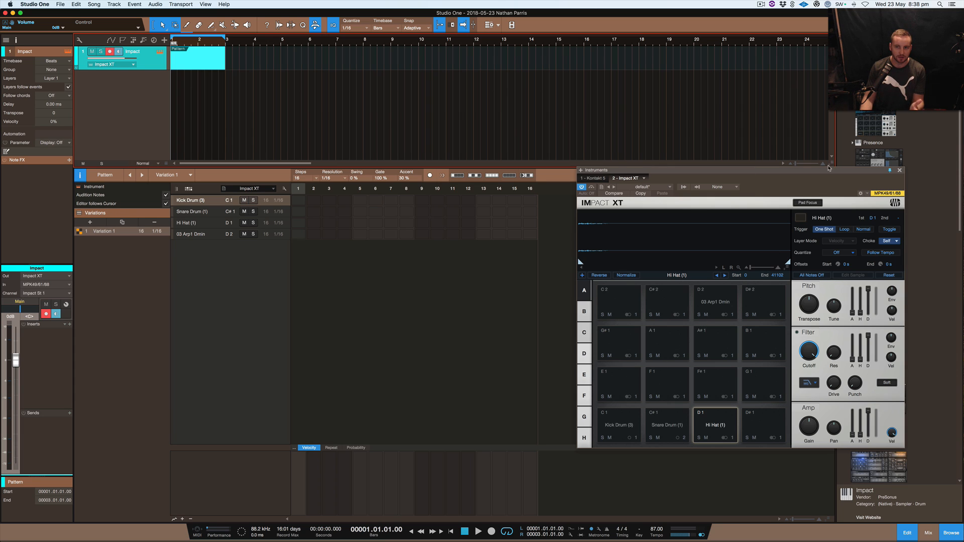
Load the 03 Arp1 Dmin loop from the Bells loop folder onto Impact XT's C# 2 pad.
{"action": "left_click_drag", "start_coordinate": [789, 171], "coordinate": [545, 142]}
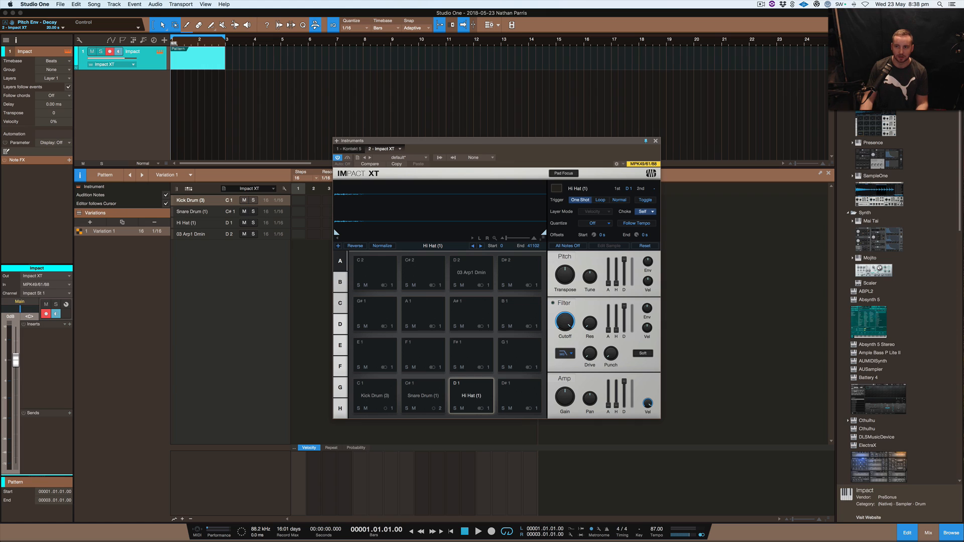
{"action": "left_click", "coordinate": [892, 23]}
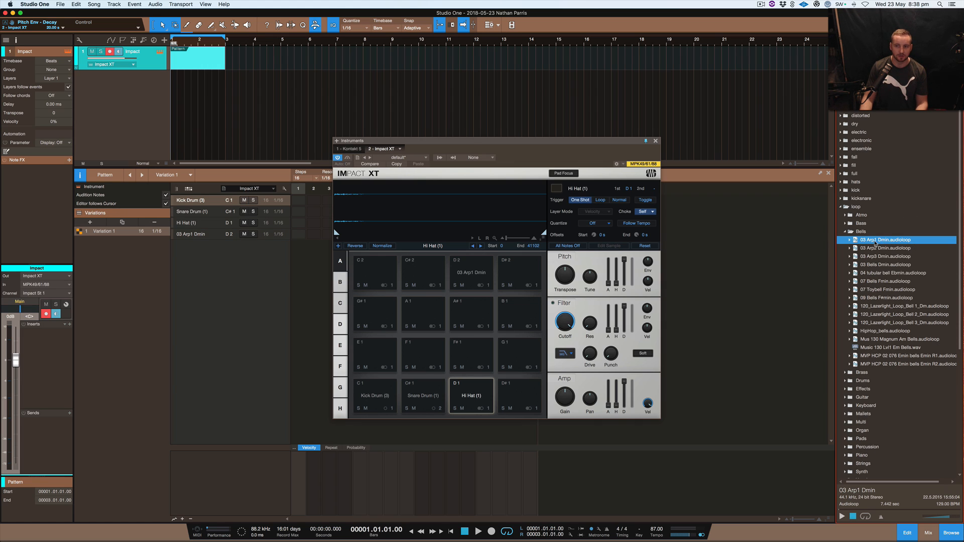
{"action": "left_click", "coordinate": [865, 249]}
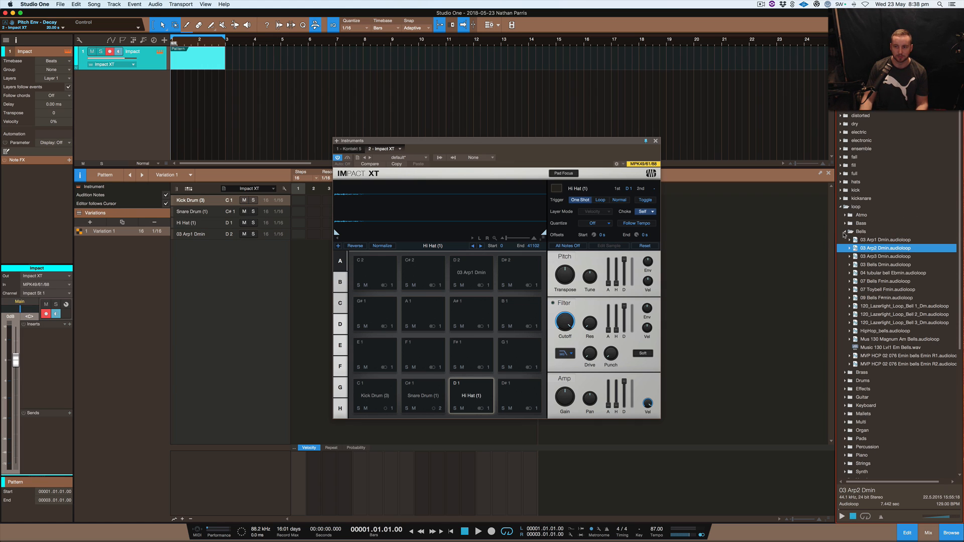
{"action": "left_click", "coordinate": [845, 232]}
{"action": "left_click", "coordinate": [850, 242]}
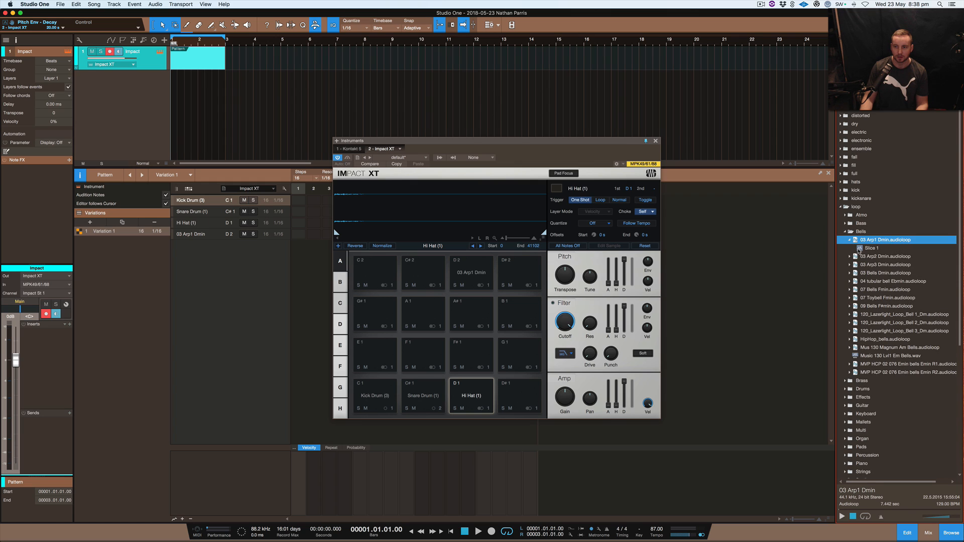
{"action": "left_click_drag", "start_coordinate": [877, 243], "coordinate": [450, 283]}
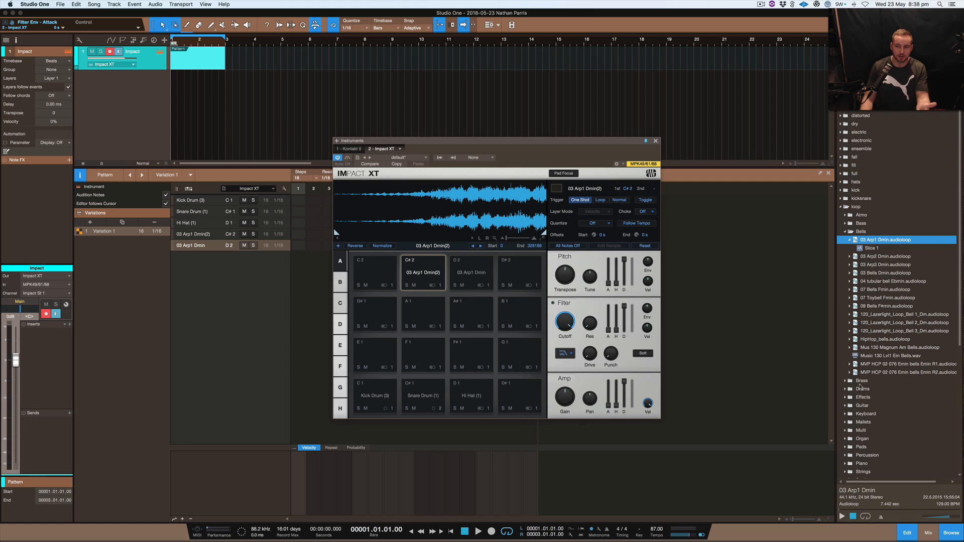
Load the 02 Kick loop from the Drums loop folder onto pad E 1 and audition it.
{"action": "left_click", "coordinate": [845, 390]}
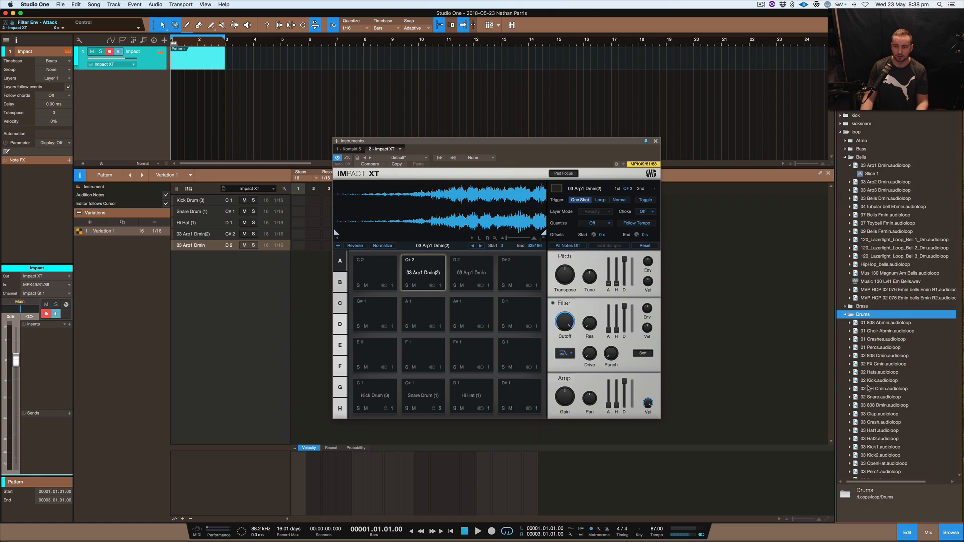
{"action": "left_click_drag", "start_coordinate": [882, 382], "coordinate": [403, 361]}
{"action": "left_click", "coordinate": [367, 352]}
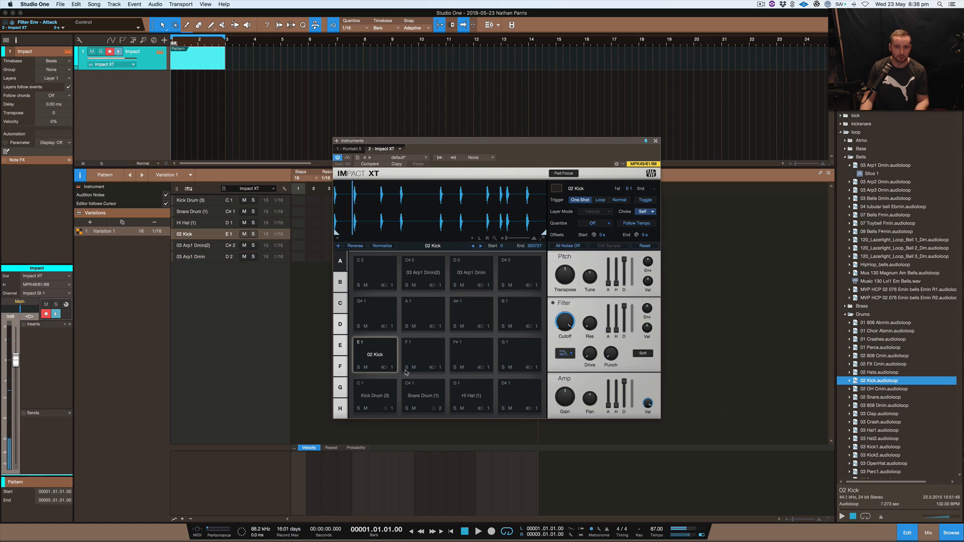
Audition the Kick Drum, Snare Drum, Hi Hat and 02 Kick pads.
{"action": "left_click", "coordinate": [381, 395]}
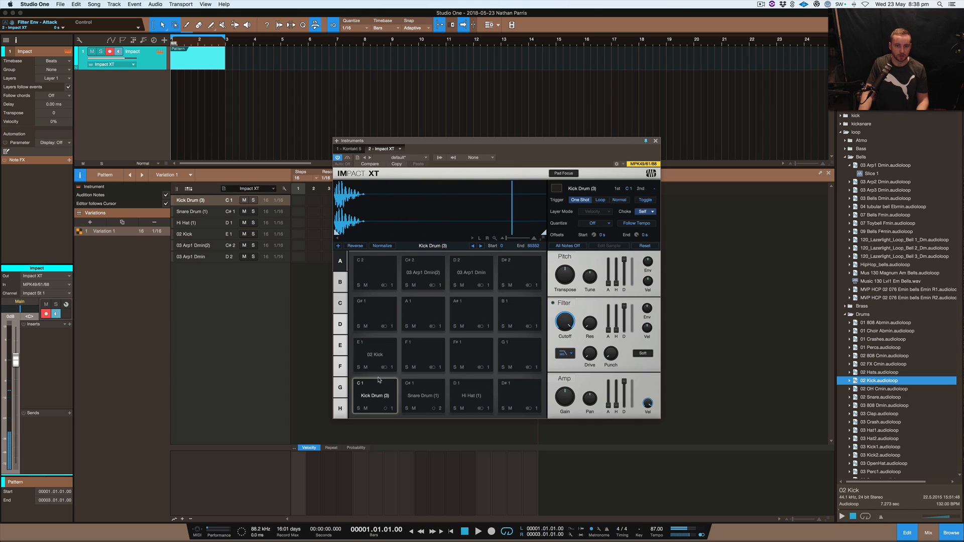
{"action": "left_click", "coordinate": [381, 394]}
{"action": "left_click", "coordinate": [432, 395]}
{"action": "left_click", "coordinate": [468, 396]}
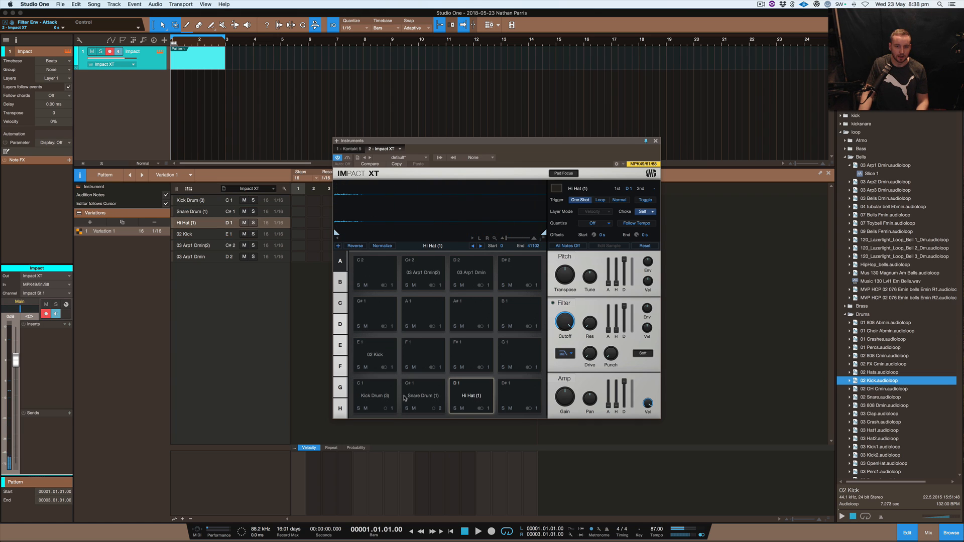
{"action": "left_click", "coordinate": [433, 396]}
{"action": "left_click", "coordinate": [468, 396]}
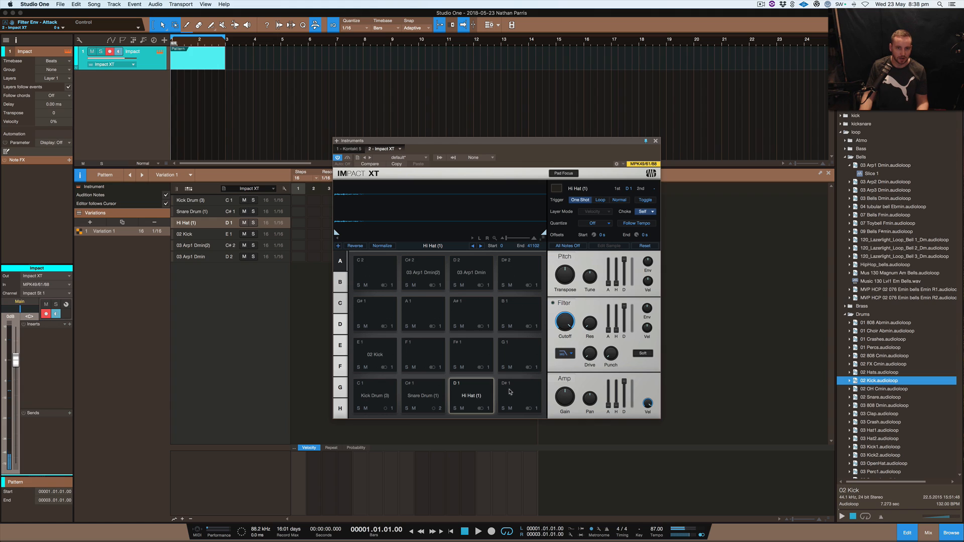
{"action": "left_click", "coordinate": [369, 347]}
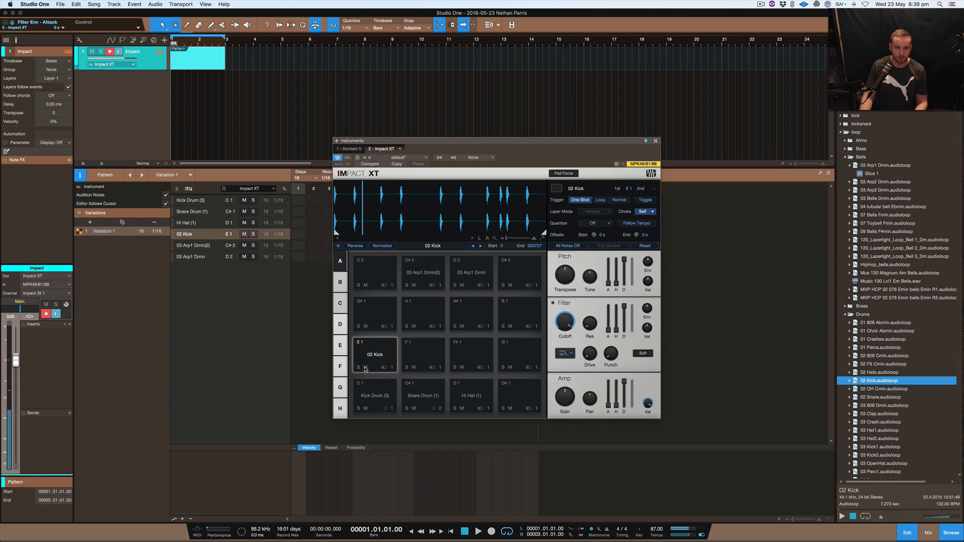
Clear pad E 1 and move the Impact XT window away from the pattern's step grid.
{"action": "right_click", "coordinate": [371, 351]}
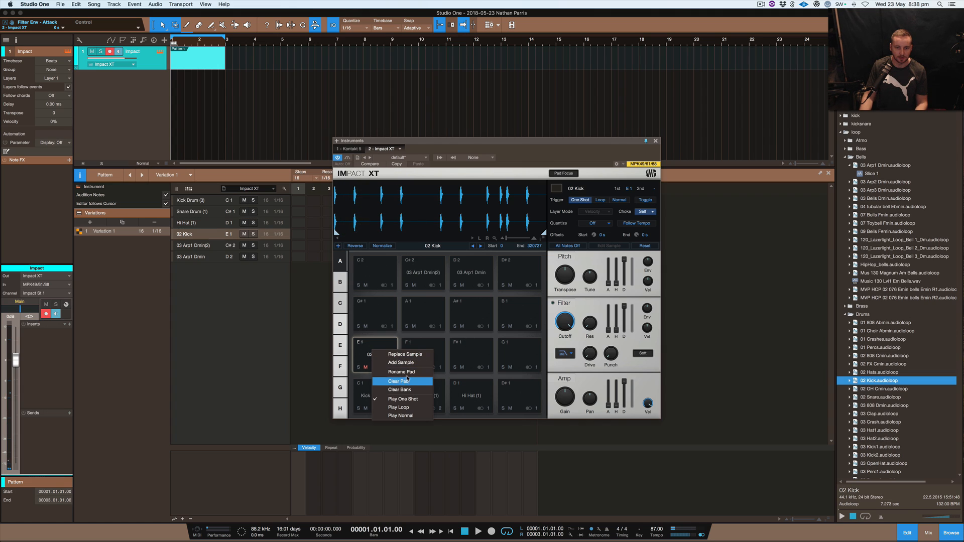
{"action": "left_click", "coordinate": [414, 381]}
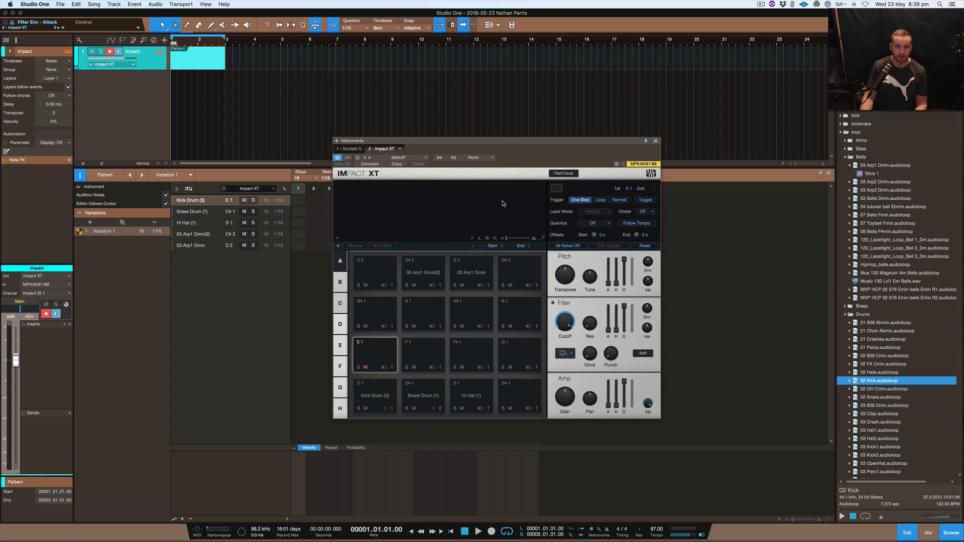
{"action": "left_click_drag", "start_coordinate": [607, 142], "coordinate": [690, 149]}
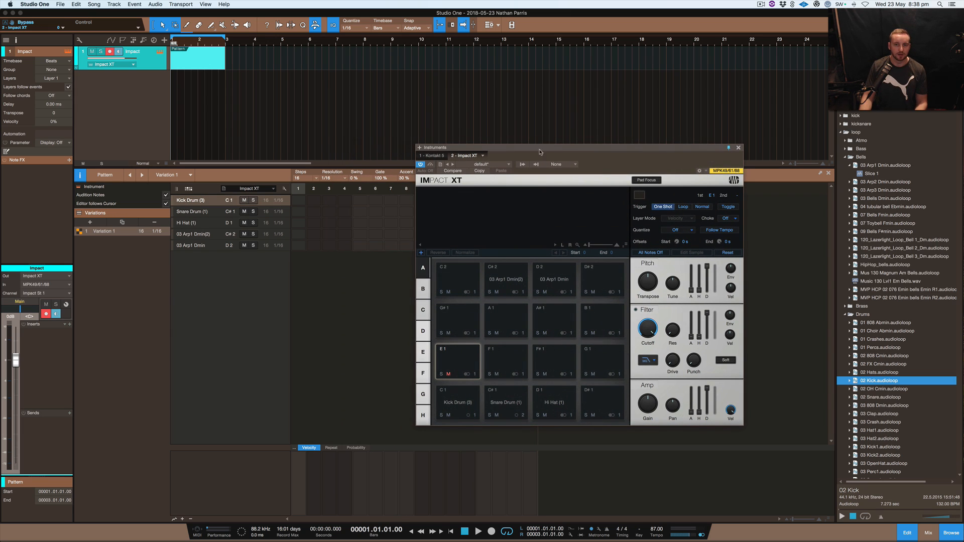
{"action": "left_click_drag", "start_coordinate": [537, 147], "coordinate": [696, 165]}
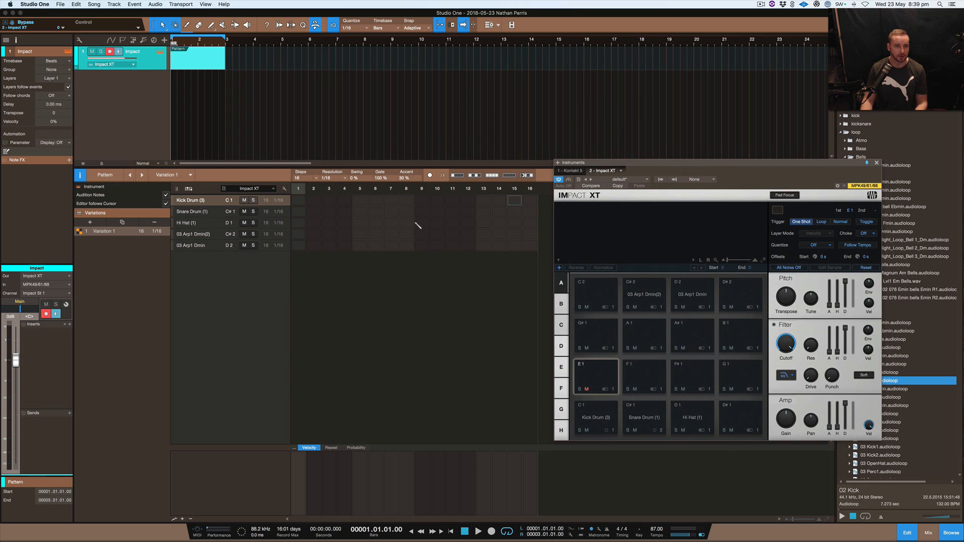
Fill all 16 steps of the Hi Hat (1) lane and set the pattern's step count to 24.
{"action": "right_click", "coordinate": [191, 247]}
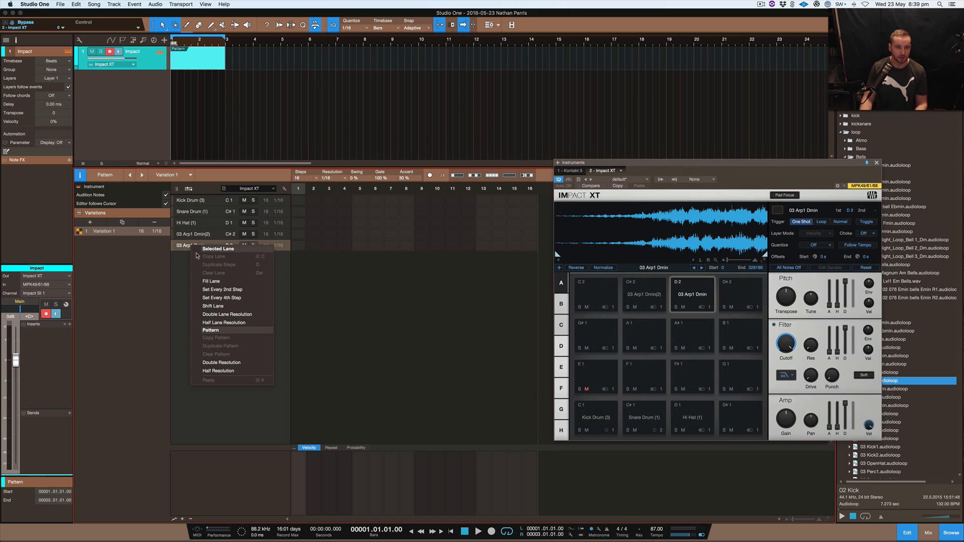
{"action": "left_click", "coordinate": [191, 237]}
{"action": "left_click", "coordinate": [194, 202]}
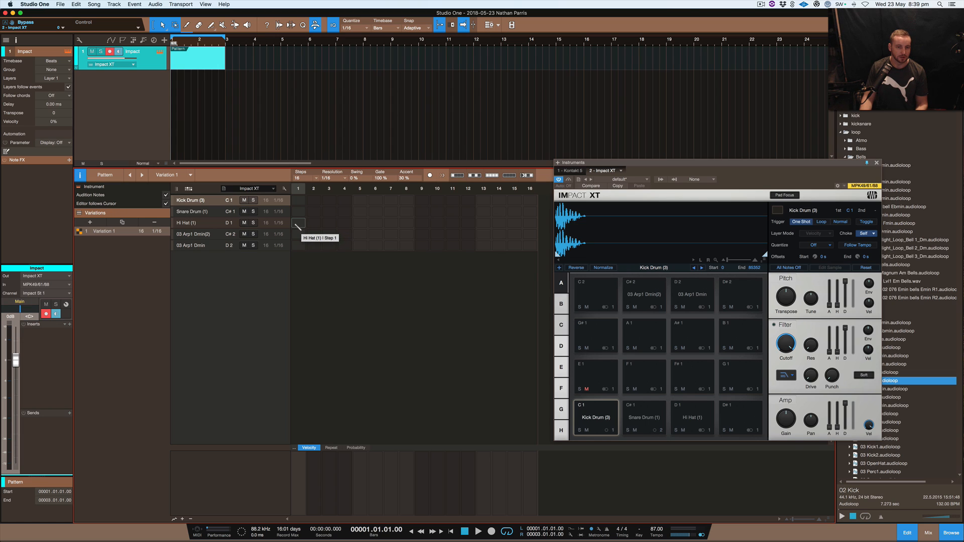
{"action": "left_click_drag", "start_coordinate": [298, 225], "coordinate": [530, 223]}
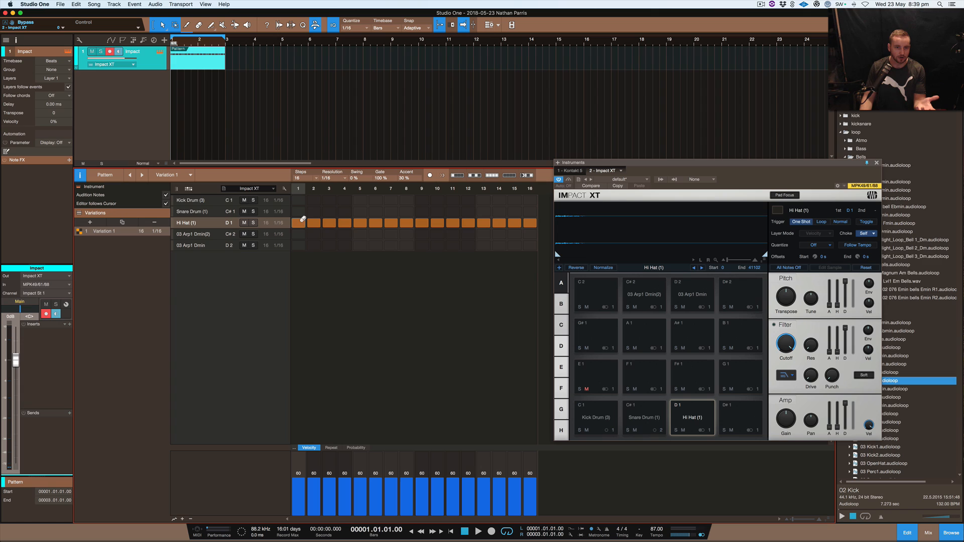
{"action": "left_click", "coordinate": [317, 180]}
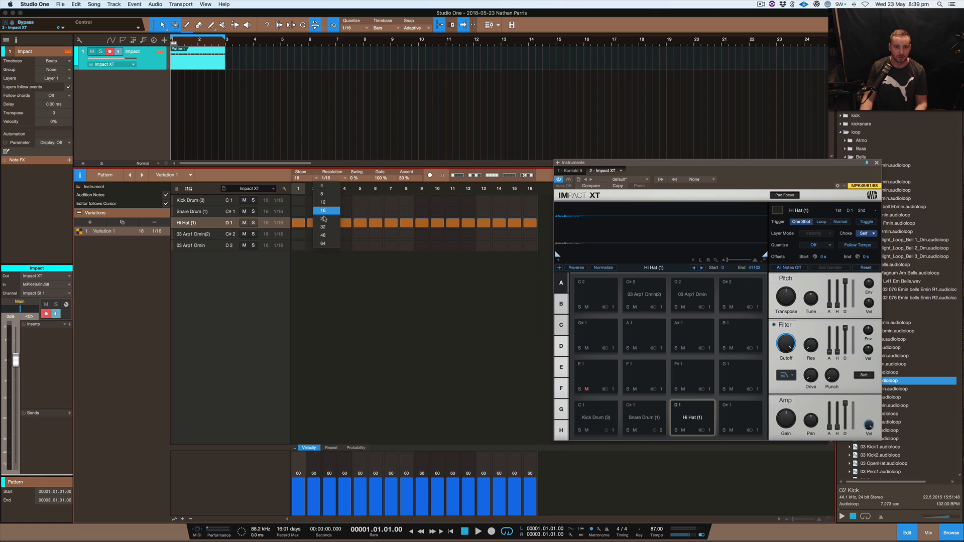
{"action": "left_click", "coordinate": [321, 221]}
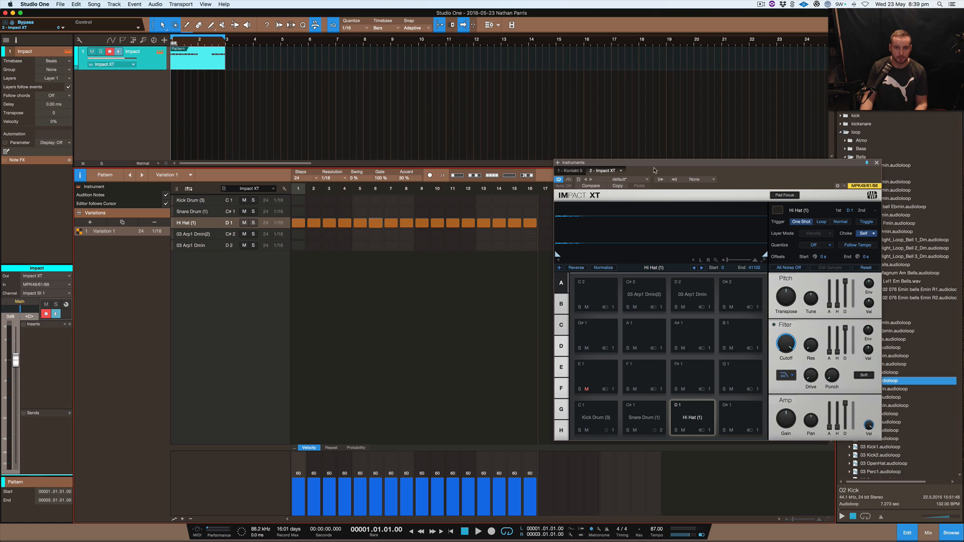
Close the Impact XT window and extend the loop range to bar 5.
{"action": "left_click", "coordinate": [877, 163]}
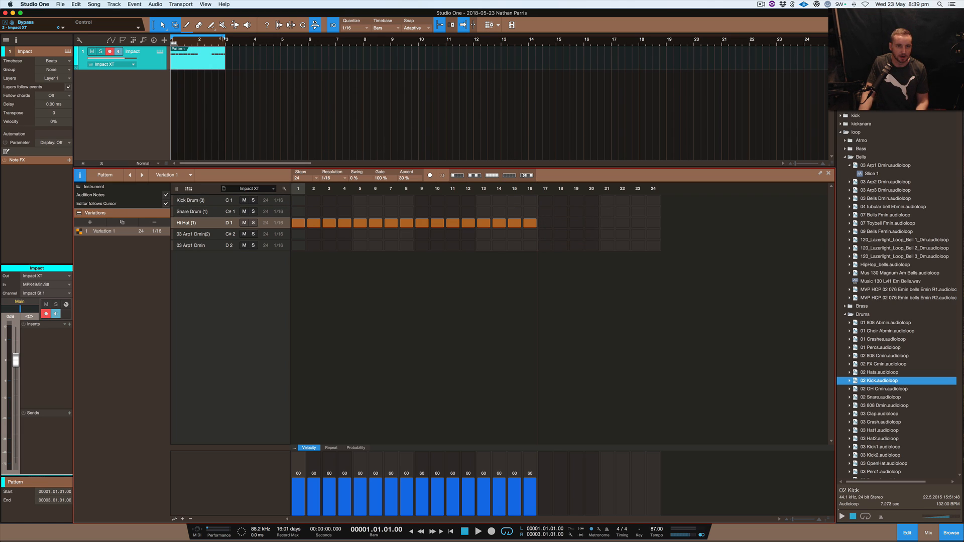
{"action": "left_click_drag", "start_coordinate": [223, 39], "coordinate": [281, 39]}
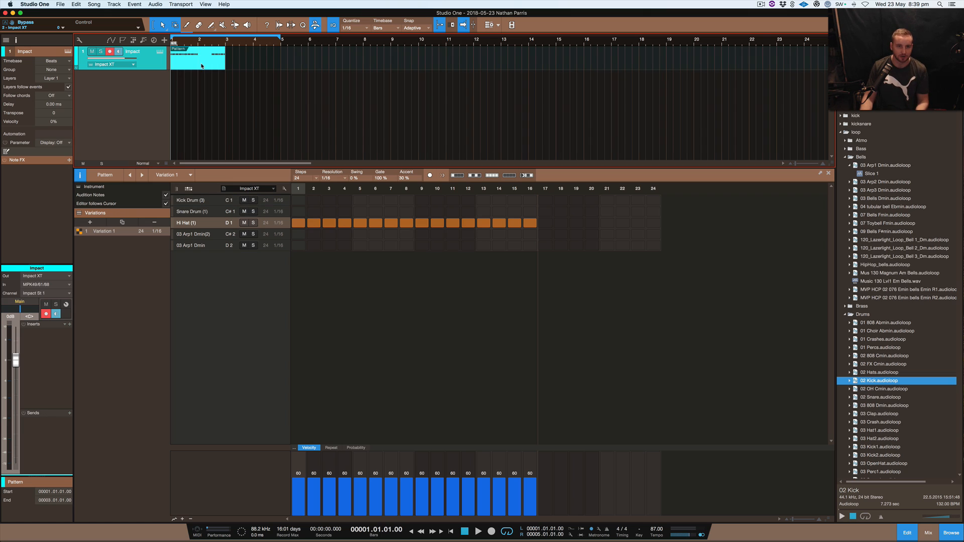
Undo the pattern edits back to the empty Impact part and insert a fresh pattern on it.
{"action": "key", "text": "super+z"}
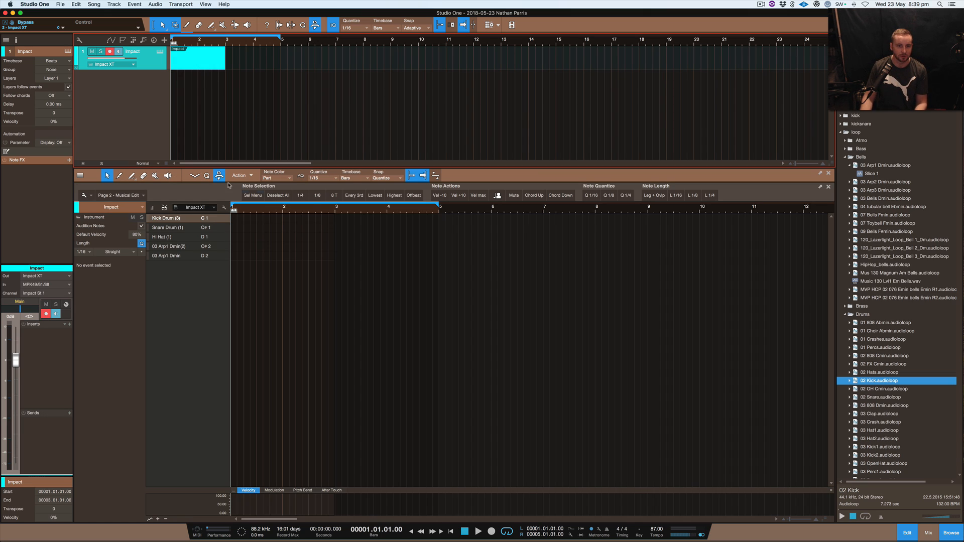
{"action": "right_click", "coordinate": [208, 58]}
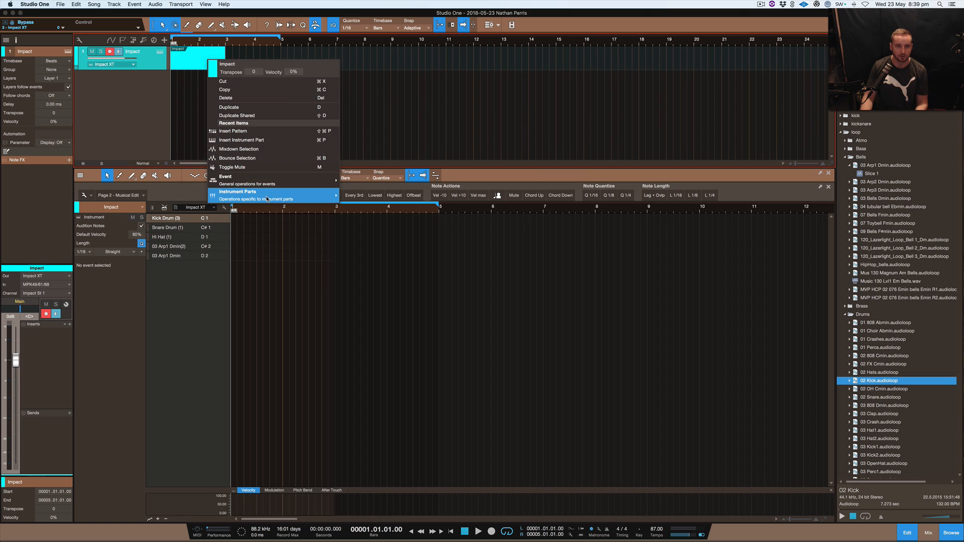
{"action": "mouse_move", "coordinate": [266, 199]}
{"action": "left_click", "coordinate": [390, 204]}
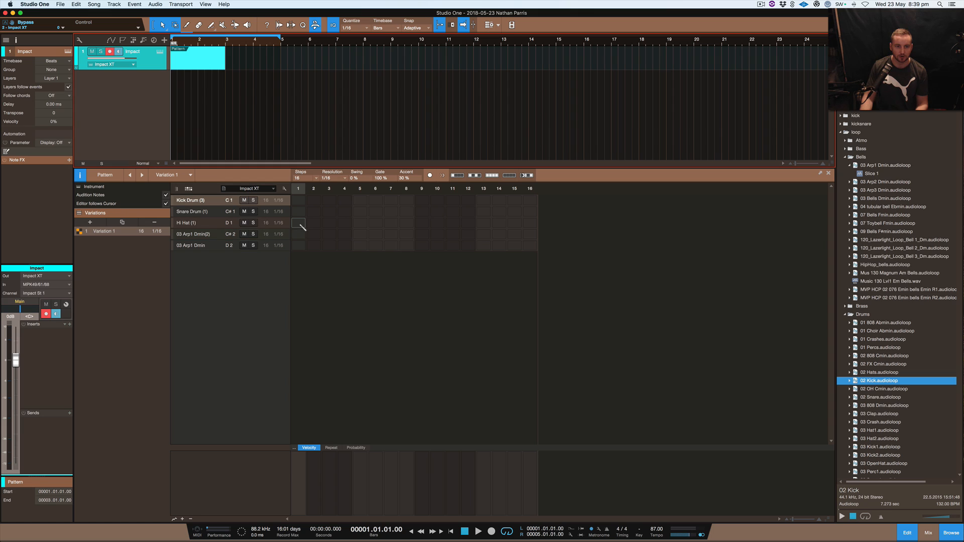
Fill all 16 steps of the Hi Hat (1) lane in the new pattern and play it.
{"action": "left_click_drag", "start_coordinate": [298, 223], "coordinate": [552, 227]}
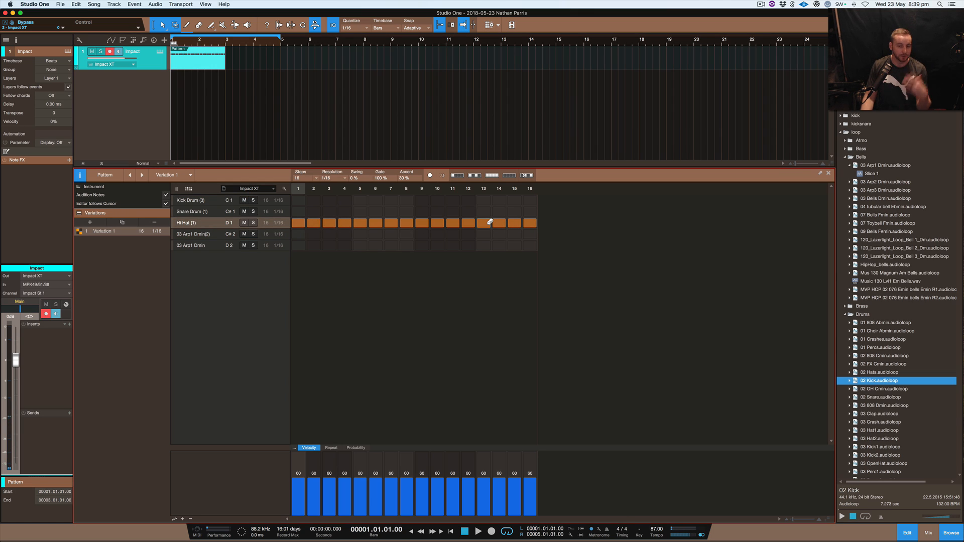
{"action": "key", "text": "space"}
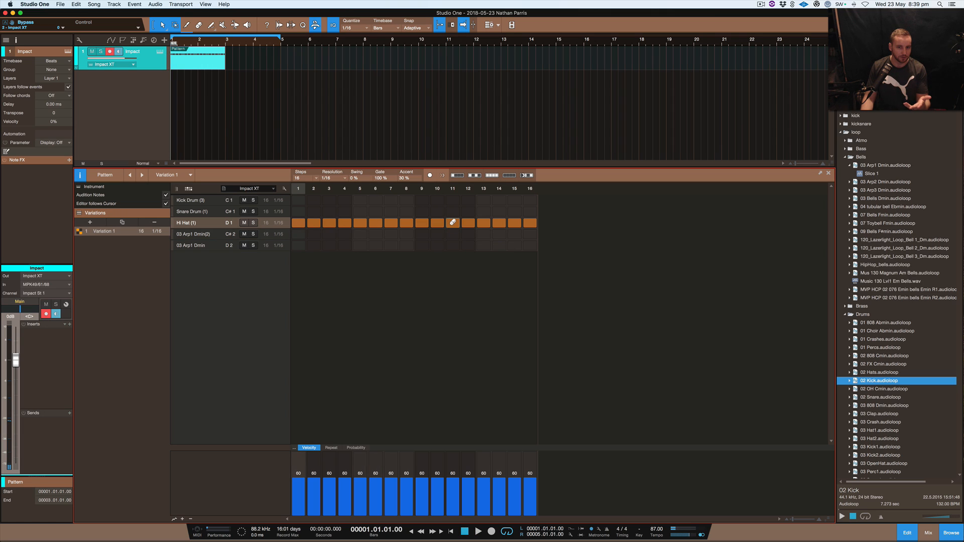
Set the Hi Hat (1) lane to trigger on every 2nd step and play the pattern.
{"action": "right_click", "coordinate": [452, 224]}
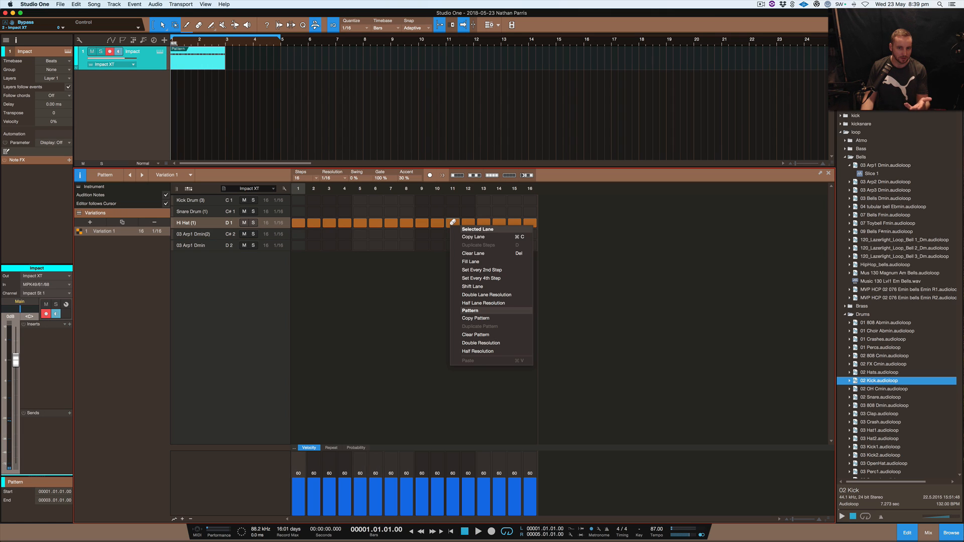
{"action": "left_click", "coordinate": [467, 271]}
{"action": "key", "text": "space"}
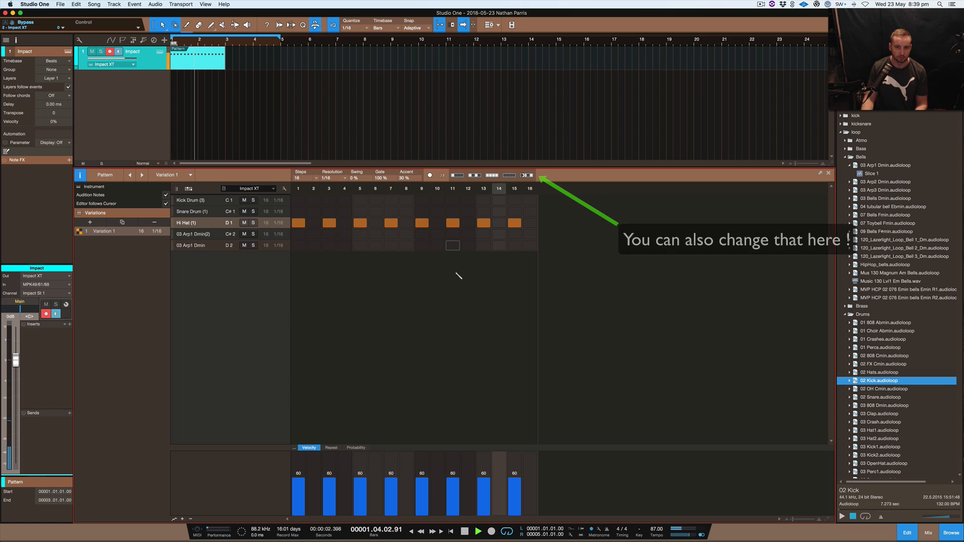
{"action": "key", "text": "space"}
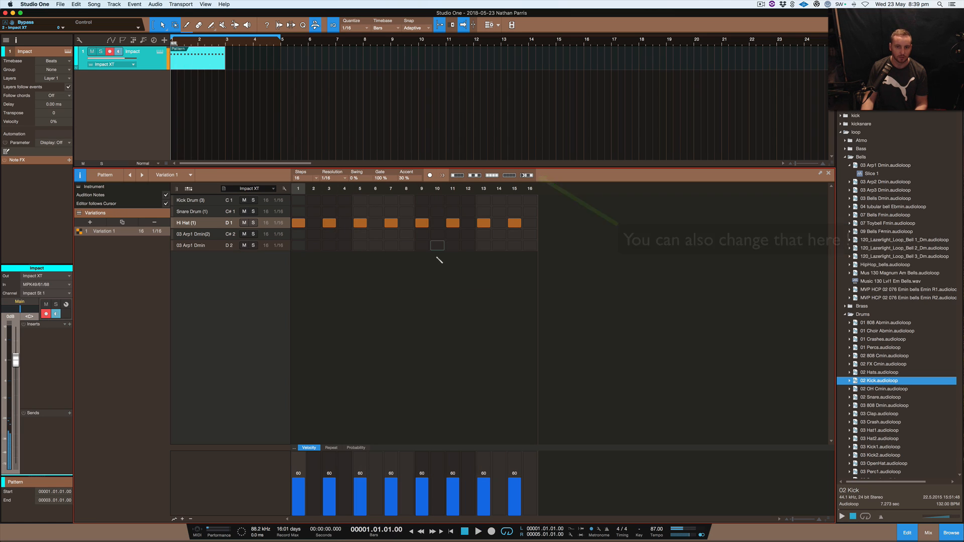
Set the Snare Drum (1) lane to every 4th step, remove the hits on steps 1 and 9, and play the pattern.
{"action": "right_click", "coordinate": [302, 212]}
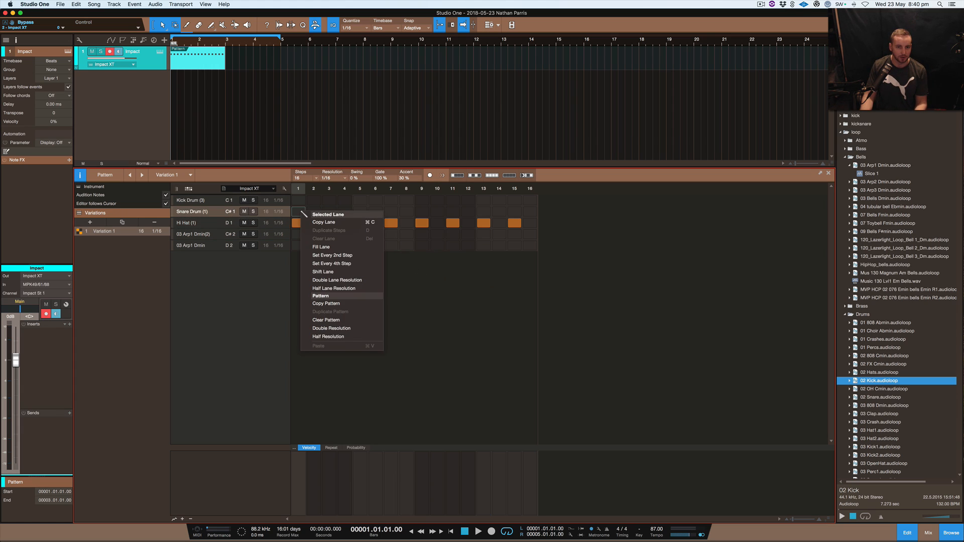
{"action": "left_click", "coordinate": [347, 267]}
{"action": "right_click", "coordinate": [302, 213]}
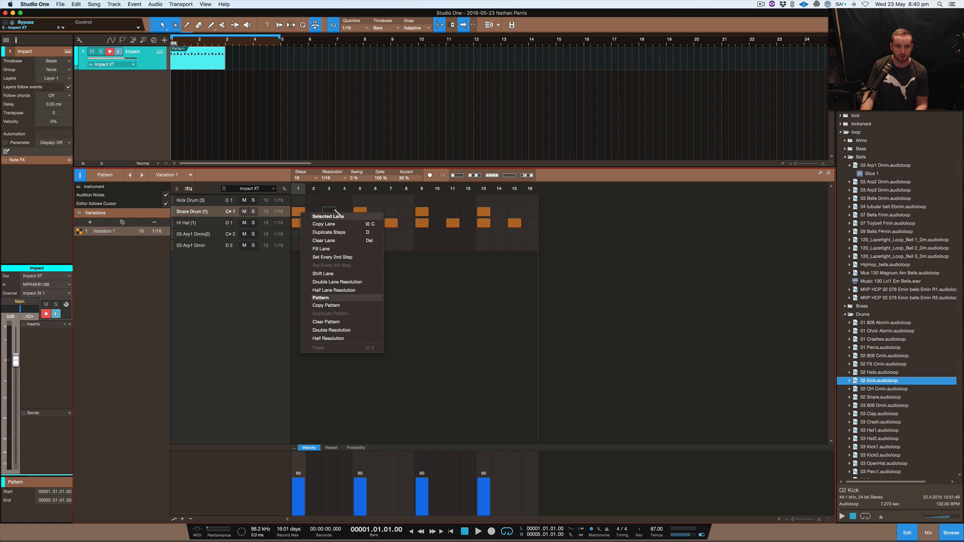
{"action": "left_click", "coordinate": [336, 211]}
{"action": "left_click", "coordinate": [298, 211]}
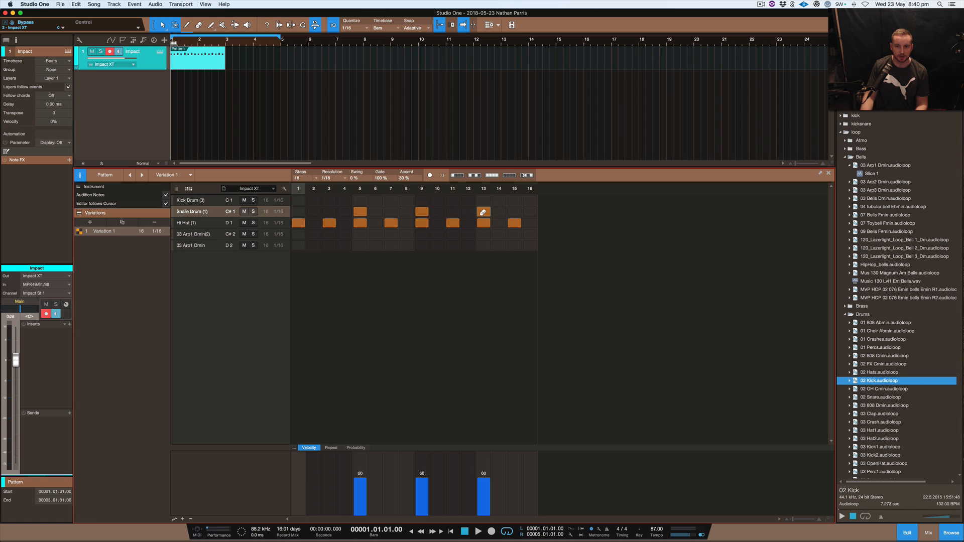
{"action": "left_click", "coordinate": [422, 212]}
{"action": "key", "text": "space"}
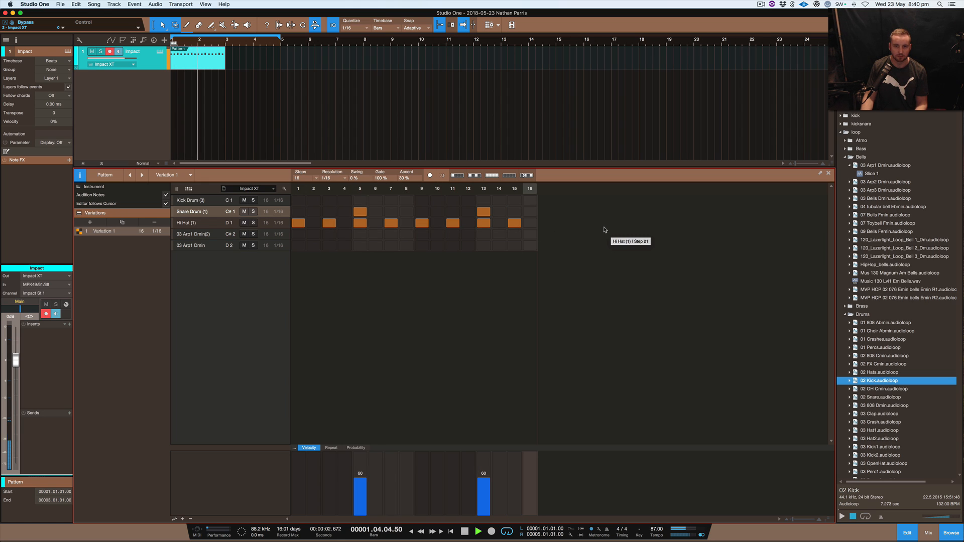
{"action": "key", "text": "space"}
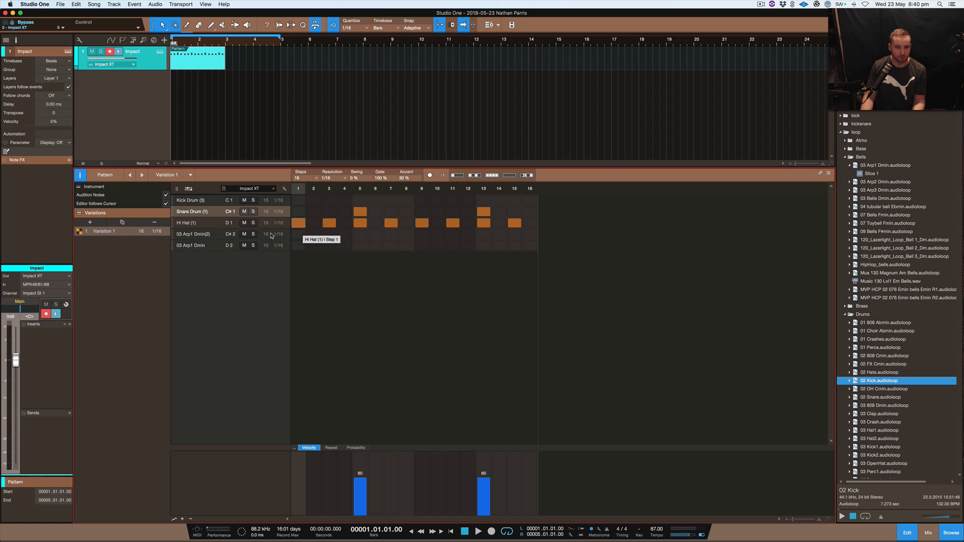
Set the Hi Hat (1) repeats to 5 on step 3, 3 on step 9 and 1 on step 13, and play the pattern.
{"action": "left_click", "coordinate": [203, 224]}
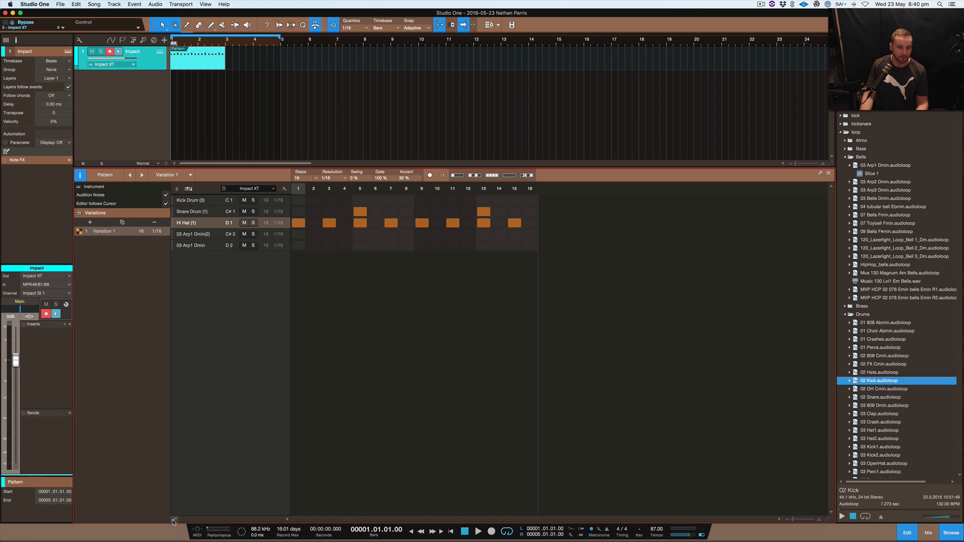
{"action": "left_click", "coordinate": [174, 519]}
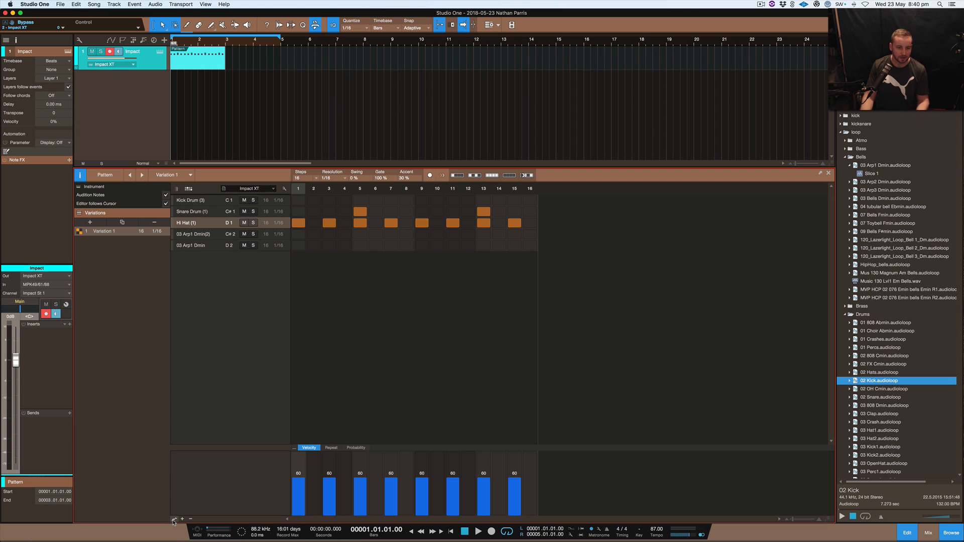
{"action": "left_click", "coordinate": [330, 447]}
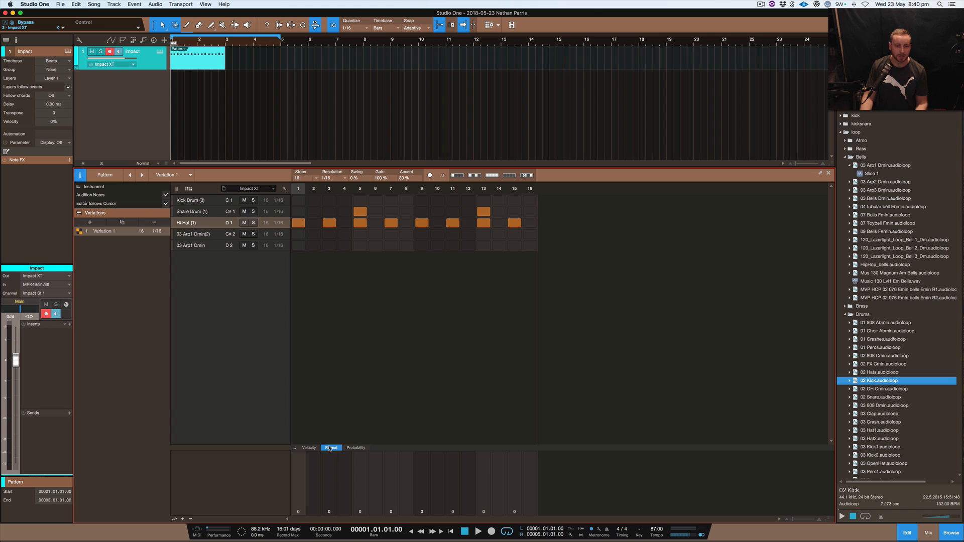
{"action": "left_click", "coordinate": [330, 483]}
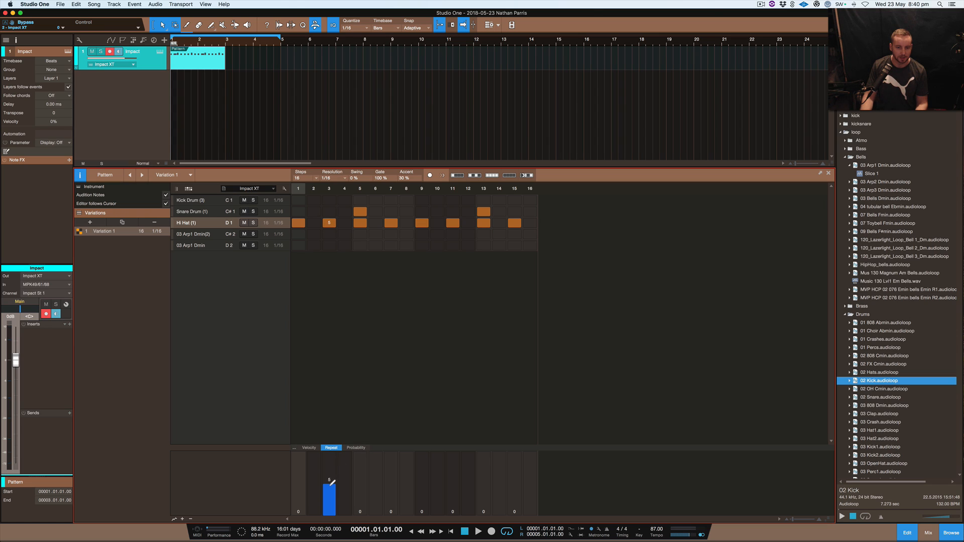
{"action": "left_click", "coordinate": [428, 482]}
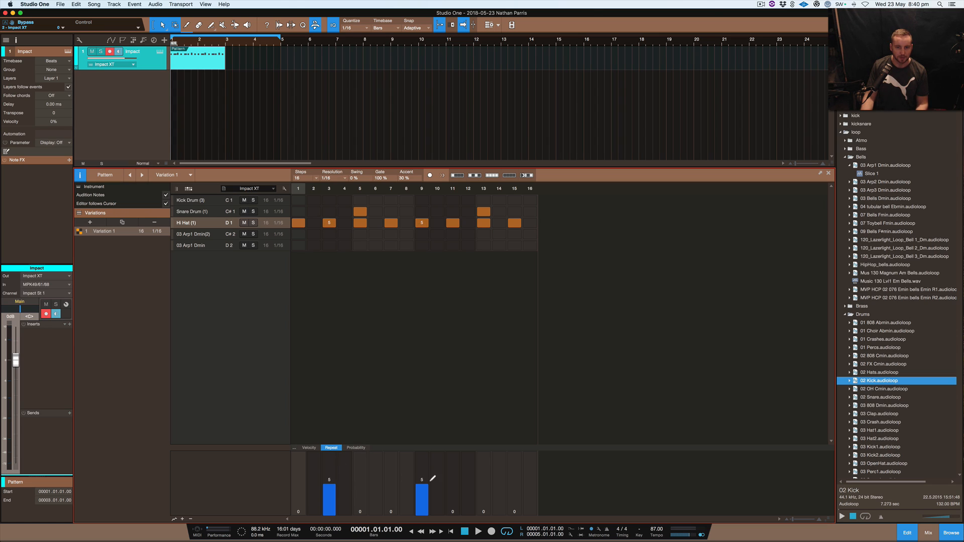
{"action": "left_click", "coordinate": [490, 486]}
{"action": "left_click_drag", "start_coordinate": [487, 502], "coordinate": [485, 510]}
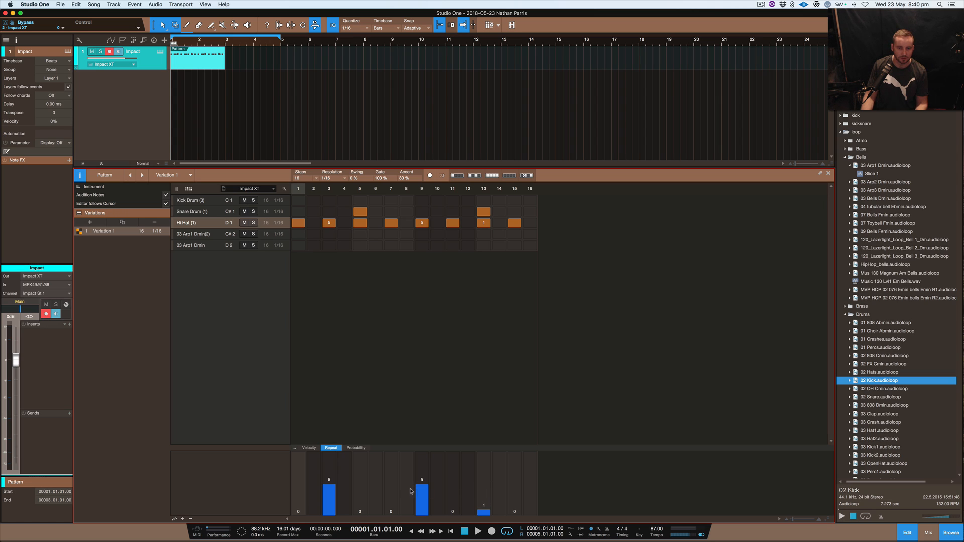
{"action": "left_click_drag", "start_coordinate": [427, 491], "coordinate": [428, 496]}
{"action": "key", "text": "space"}
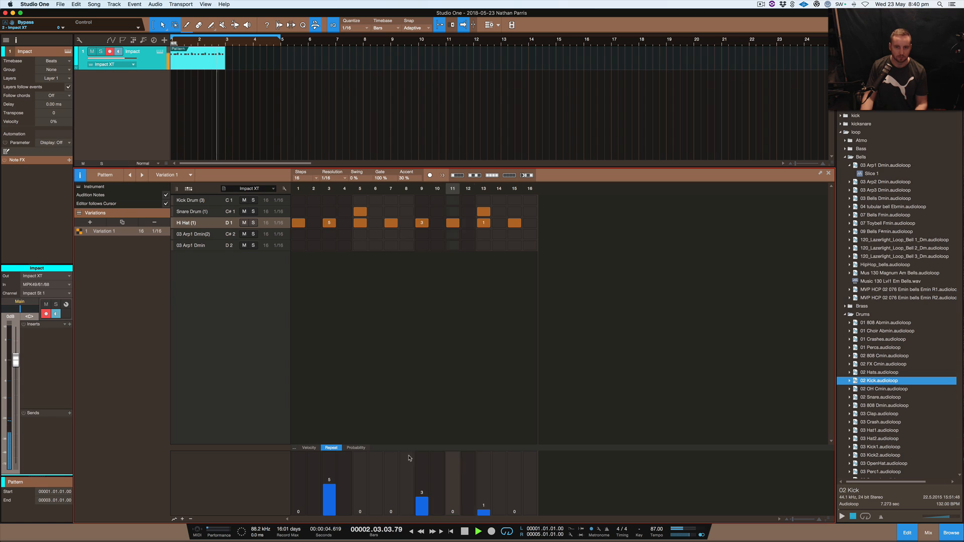
{"action": "key", "text": "space"}
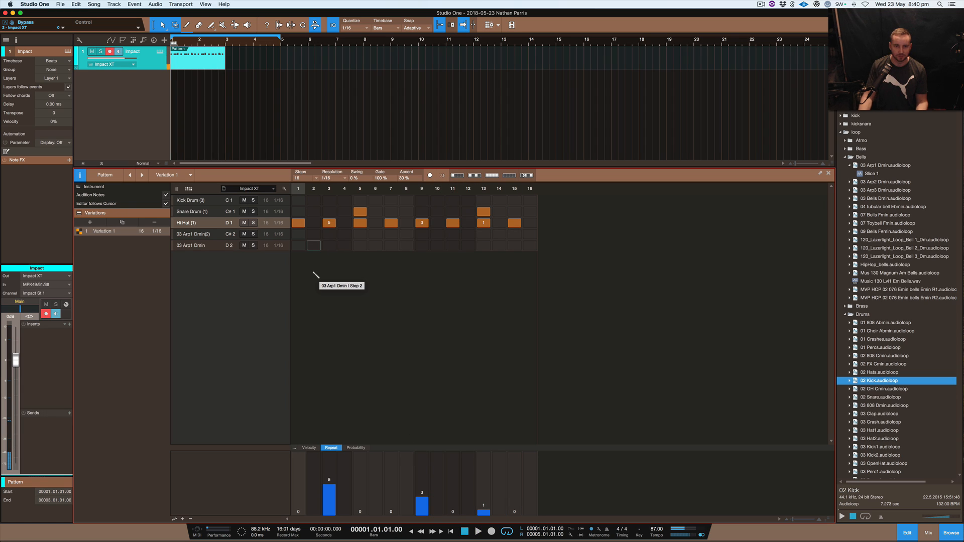
Add Kick Drum (3) hits on steps 1, 6, 11, 15 and 16 and play the pattern.
{"action": "left_click", "coordinate": [300, 202]}
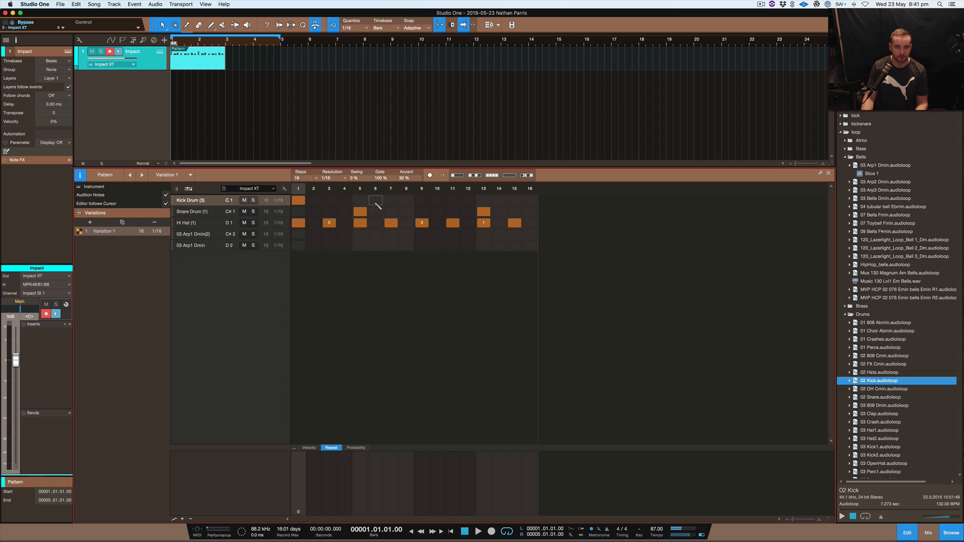
{"action": "left_click", "coordinate": [376, 201]}
{"action": "left_click", "coordinate": [452, 201]}
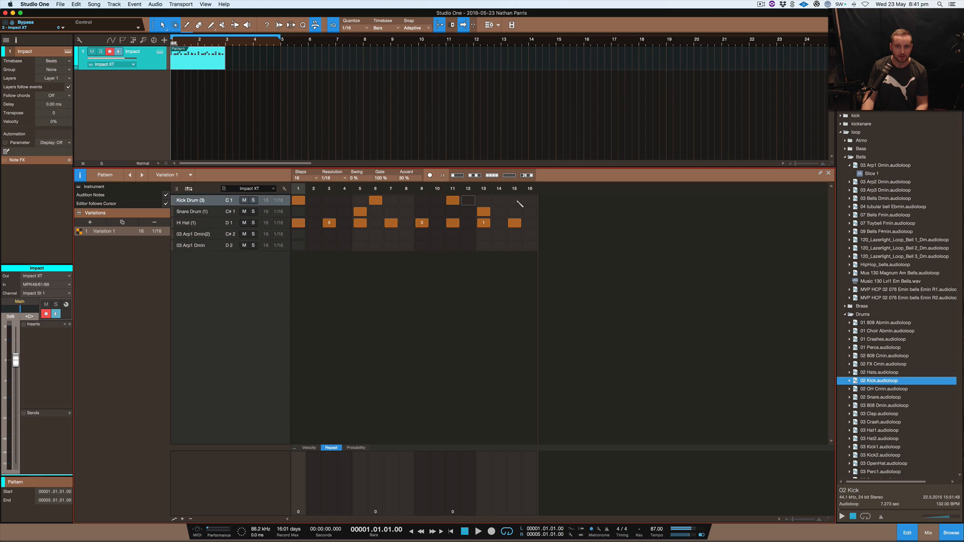
{"action": "left_click", "coordinate": [516, 200]}
{"action": "left_click", "coordinate": [530, 200]}
{"action": "key", "text": "space"}
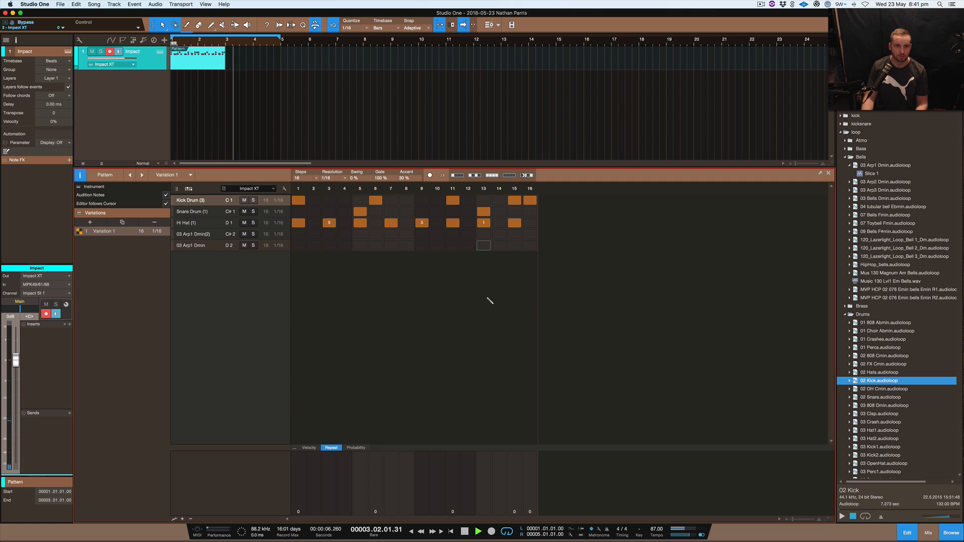
{"action": "key", "text": "space"}
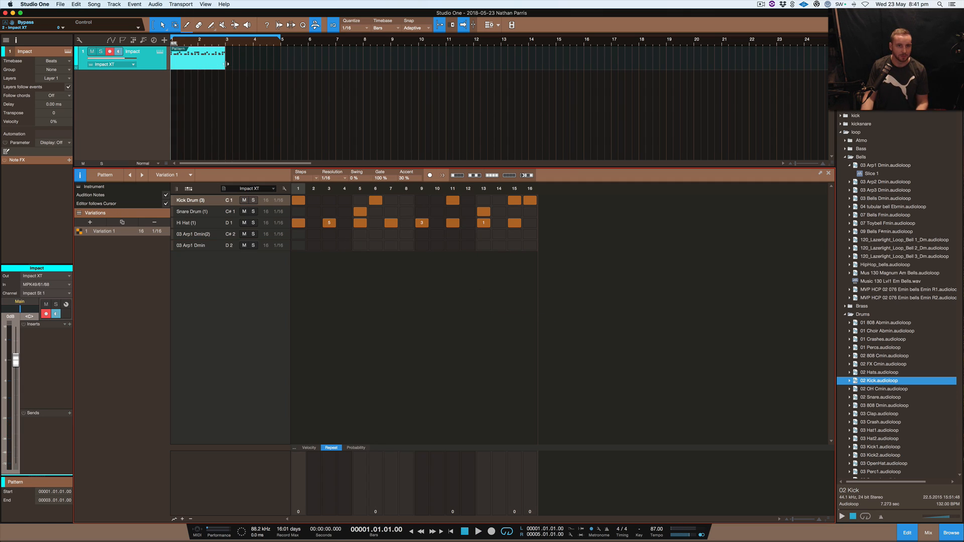
Extend the pattern part on the Impact track to bar 5 and play it.
{"action": "left_click_drag", "start_coordinate": [227, 63], "coordinate": [280, 65]}
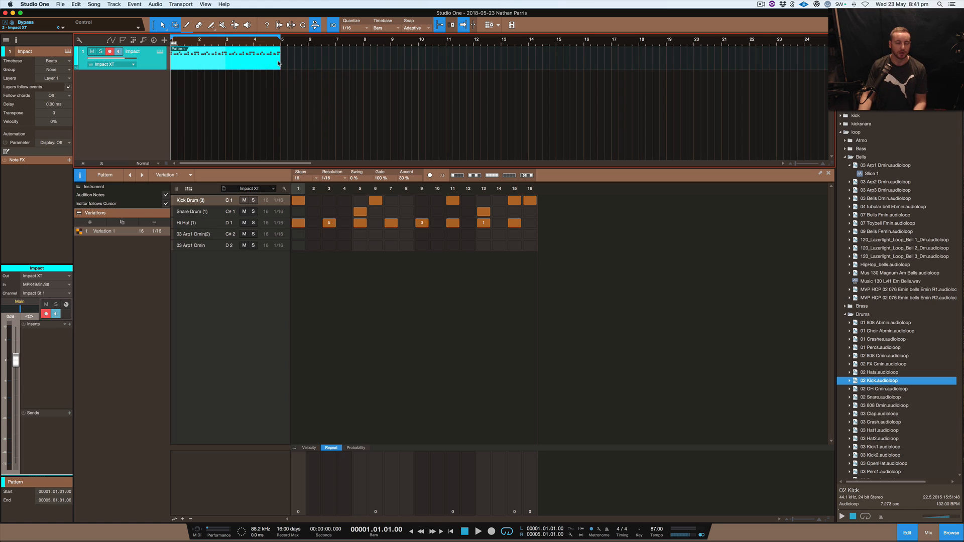
{"action": "key", "text": "space"}
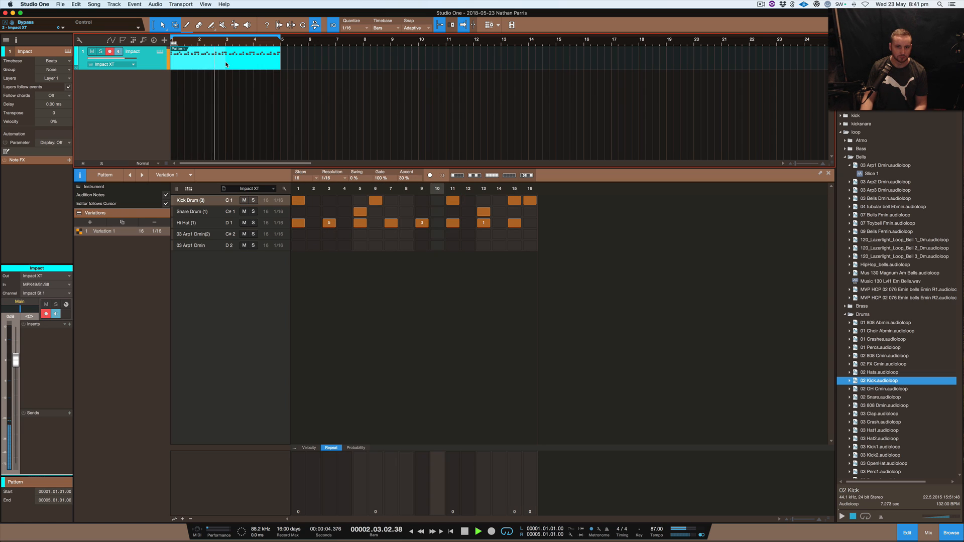
{"action": "key", "text": "space"}
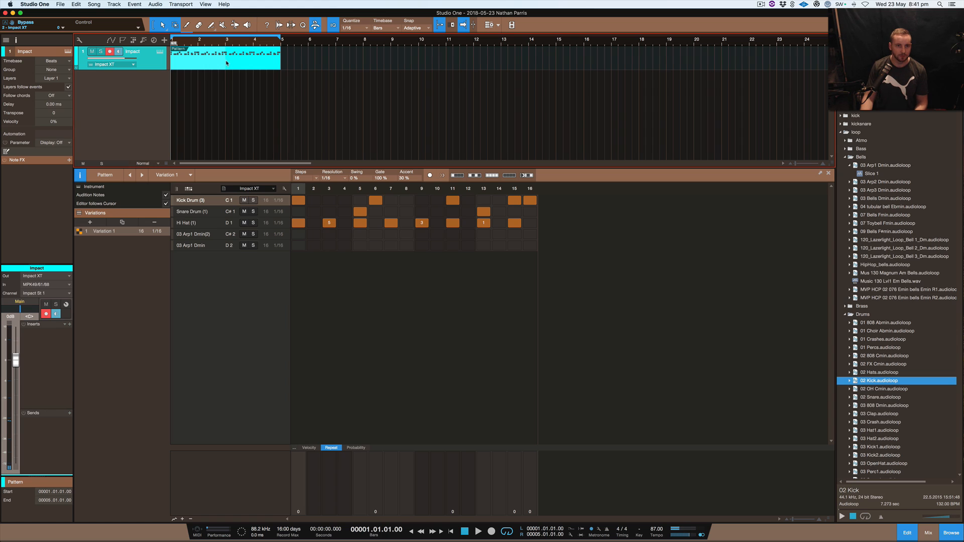
Split the pattern part at bar 3, remove Hi Hat (1) step 7 and Snare Drum (1) step 5, and play the result.
{"action": "left_click", "coordinate": [226, 63], "text": "alt"}
{"action": "left_click", "coordinate": [203, 65]}
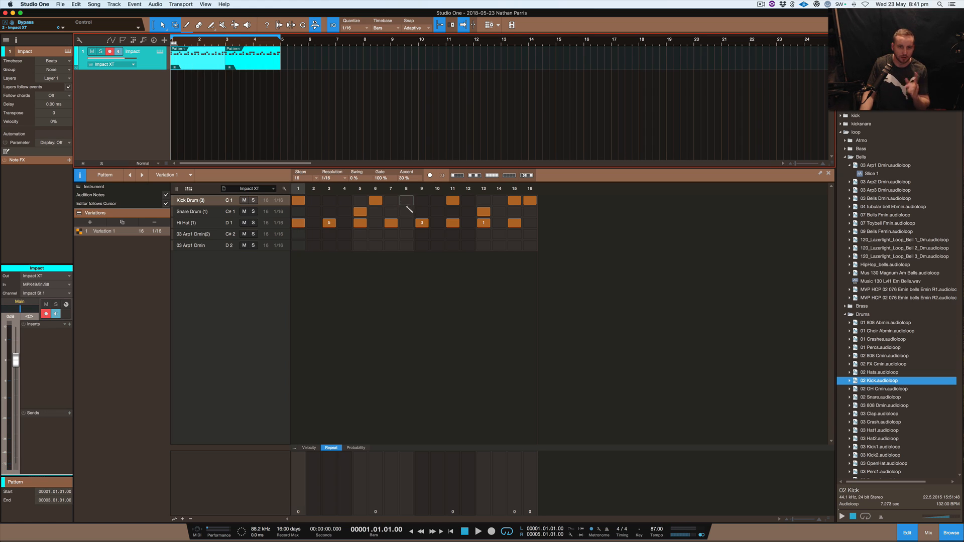
{"action": "left_click", "coordinate": [390, 223]}
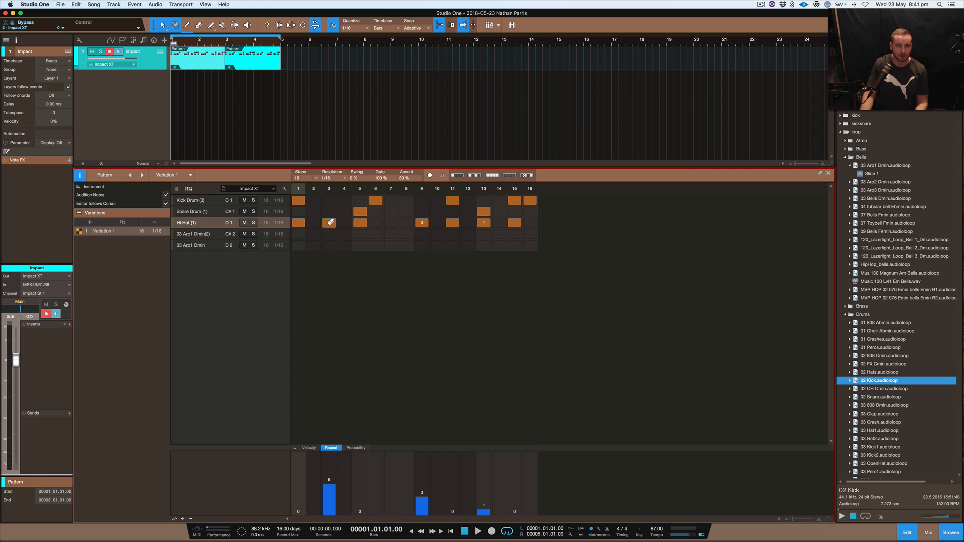
{"action": "left_click", "coordinate": [361, 212]}
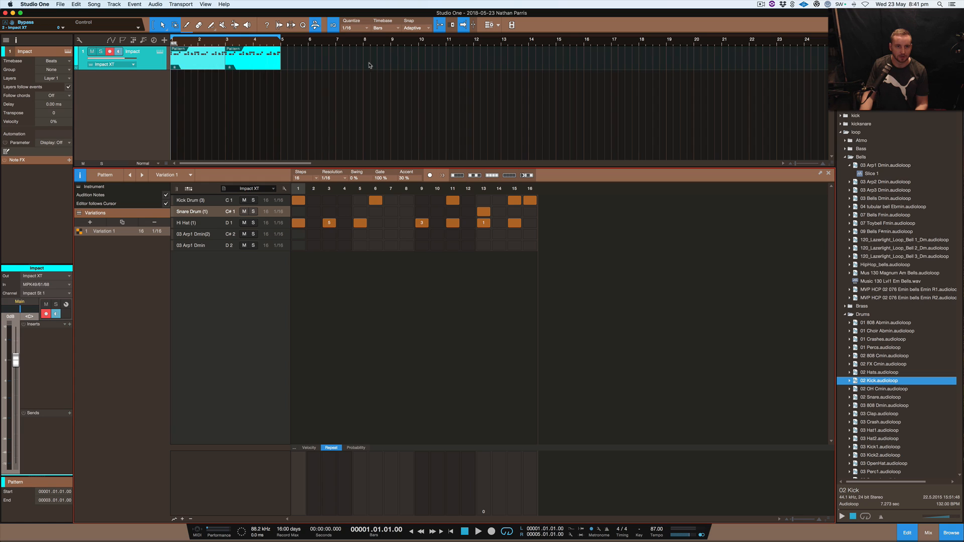
{"action": "key", "text": "space"}
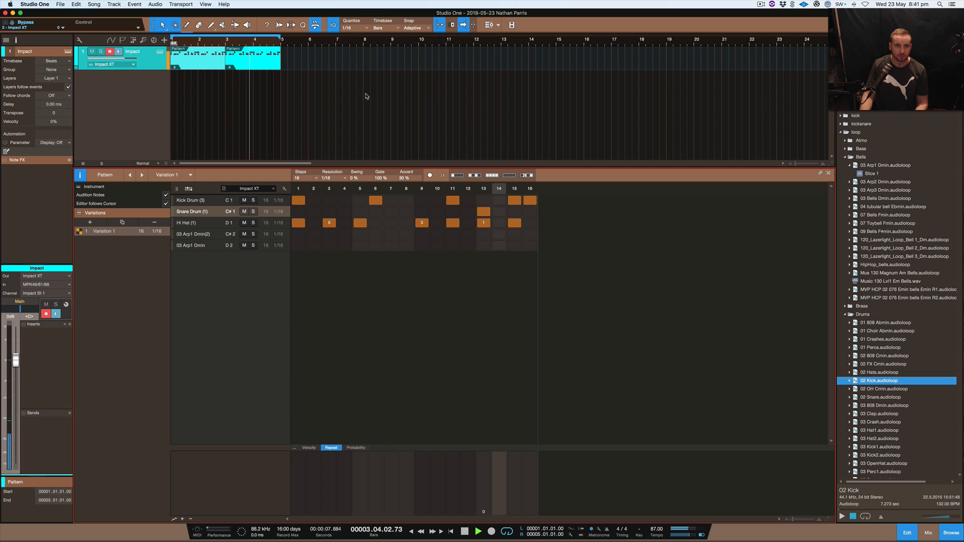
{"action": "key", "text": "space"}
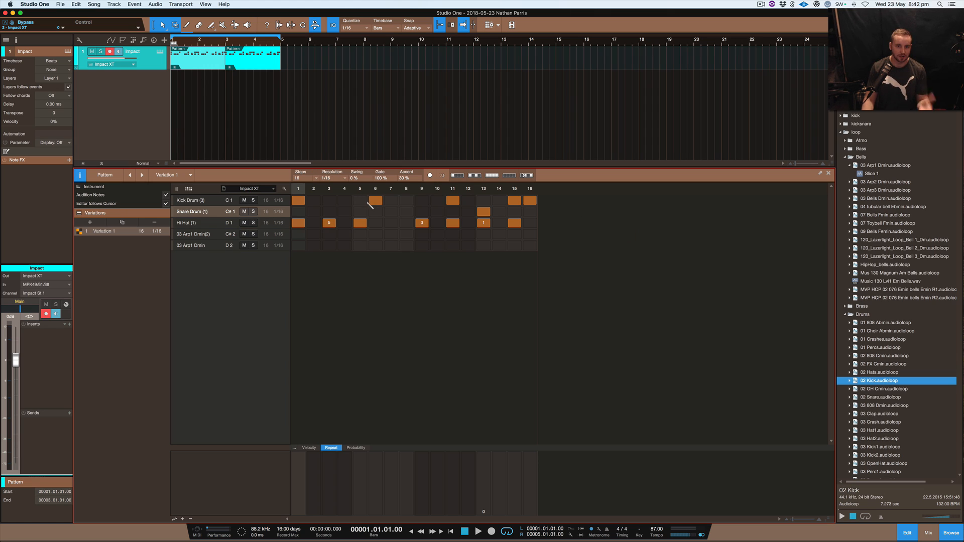
Undo the two step removals and the pattern split, and play the restored part.
{"action": "key", "text": "super+z"}
{"action": "key", "text": "super+z"}
{"action": "key", "text": "super+z"}
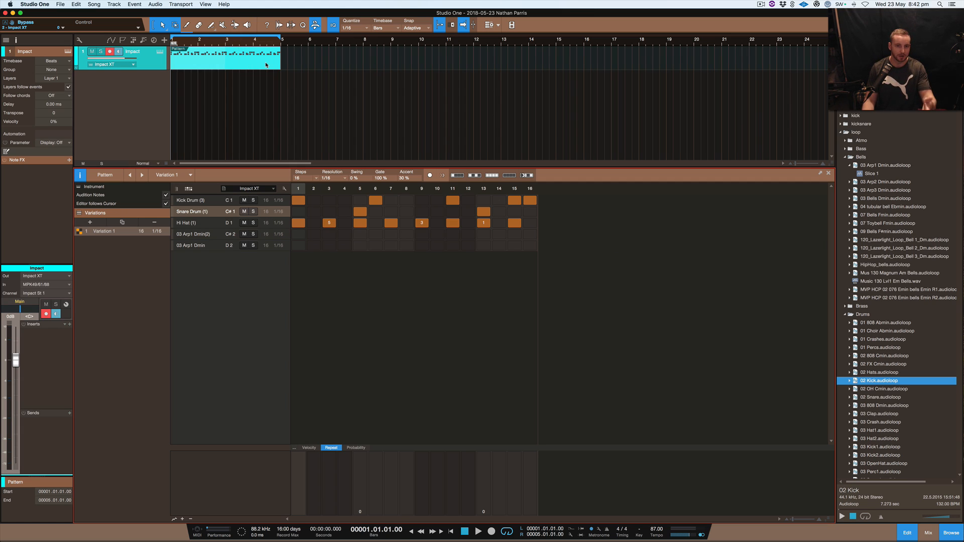
{"action": "key", "text": "space"}
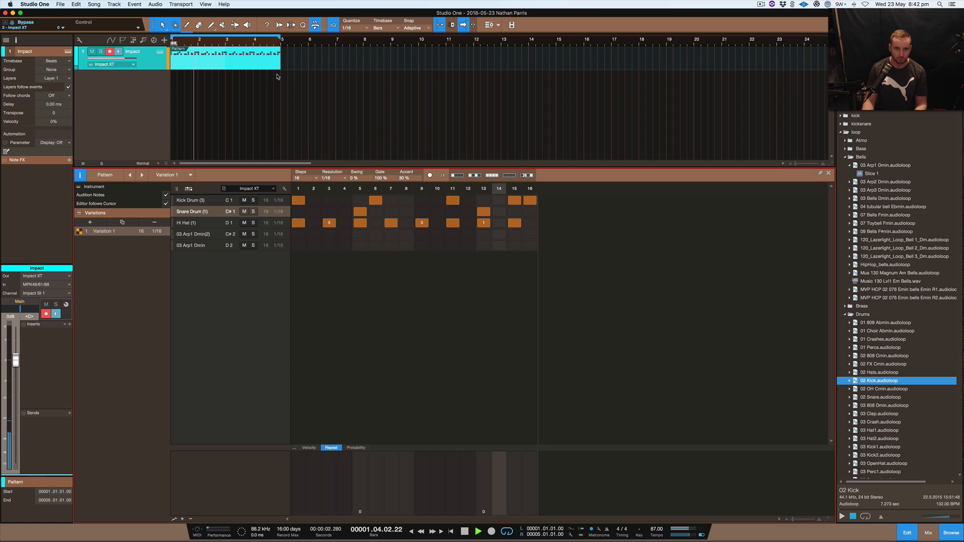
{"action": "key", "text": "space"}
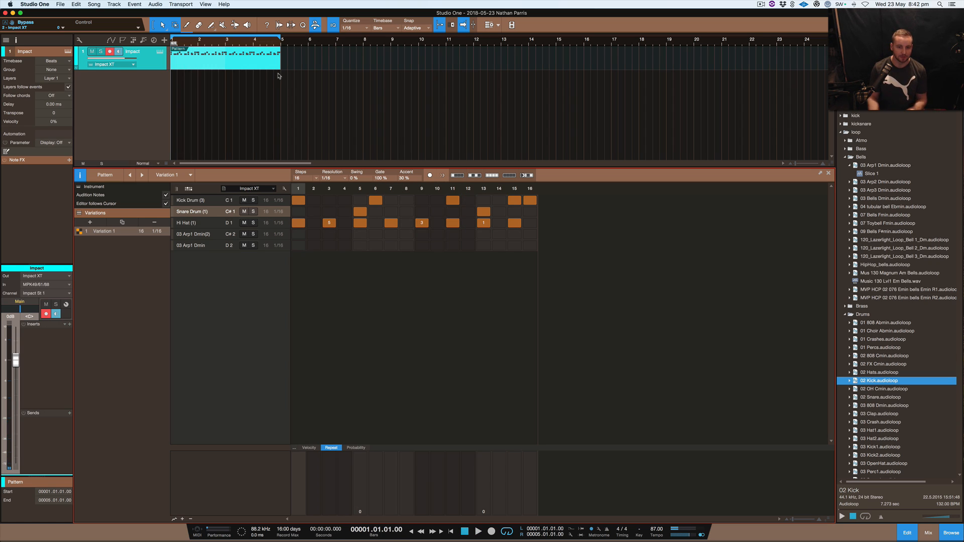
Set the Snare Drum (1) probability to about 64% on step 5 and about 49% on step 13, and play the pattern.
{"action": "left_click", "coordinate": [357, 448]}
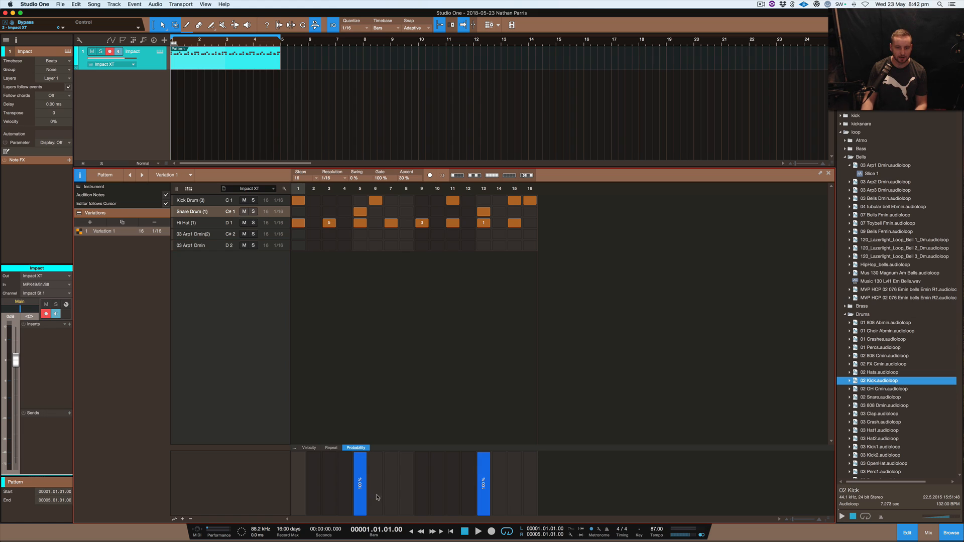
{"action": "left_click", "coordinate": [362, 475]}
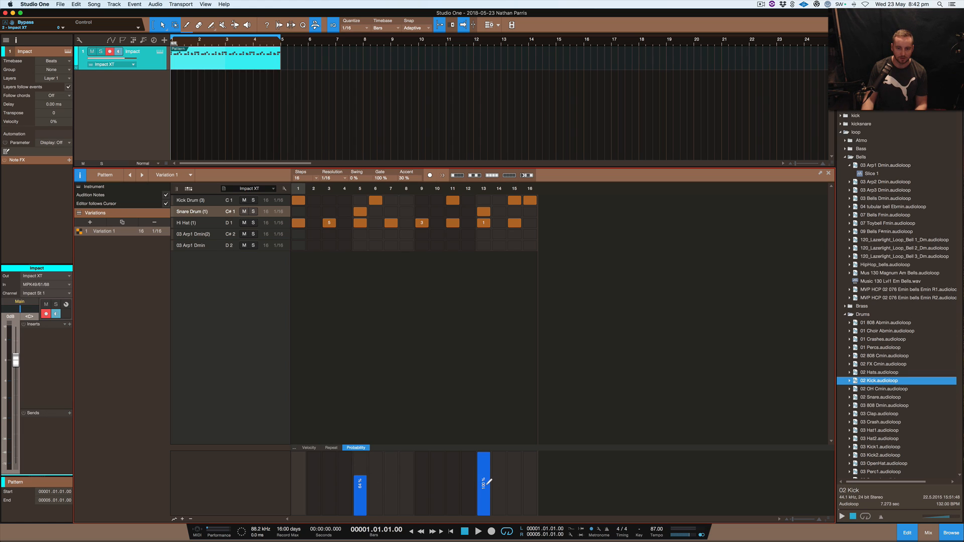
{"action": "left_click", "coordinate": [486, 485]}
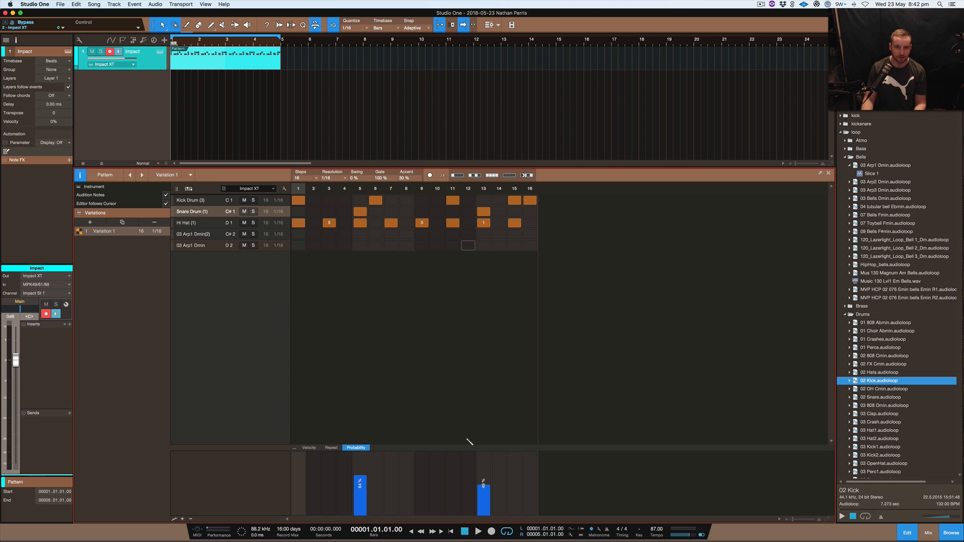
{"action": "key", "text": "space"}
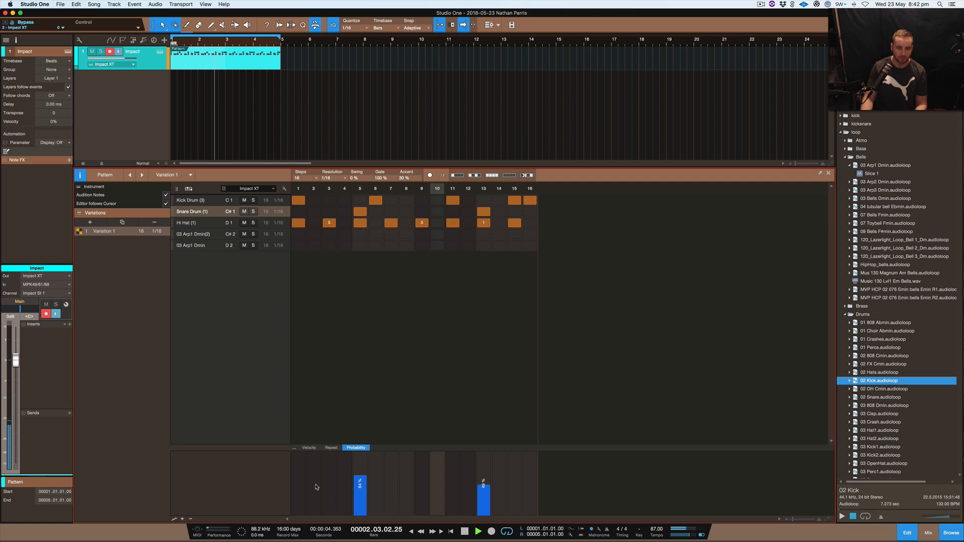
Lower the Snare Drum (1) probability on step 5 to about 18% while the pattern plays, and stop playback.
{"action": "left_click", "coordinate": [364, 496]}
{"action": "left_click", "coordinate": [361, 505]}
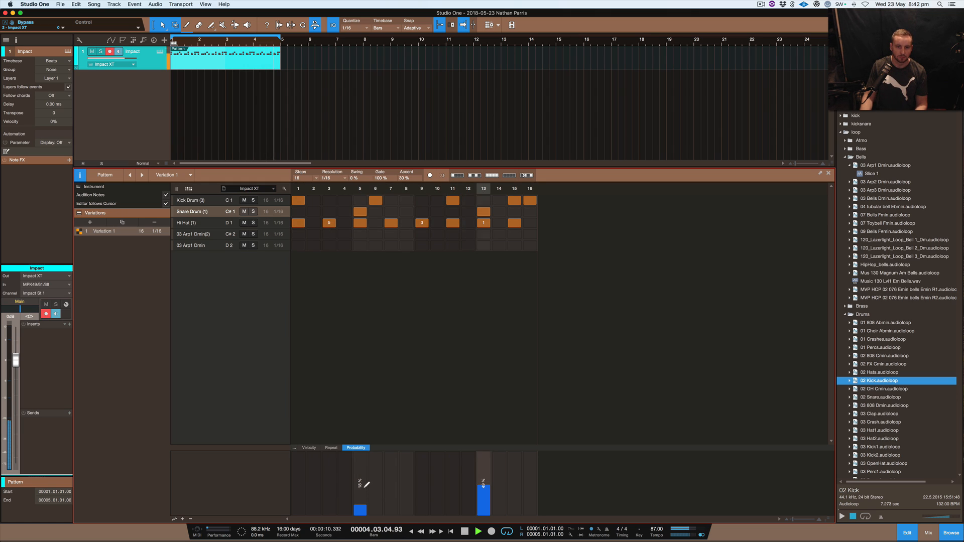
{"action": "key", "text": "space"}
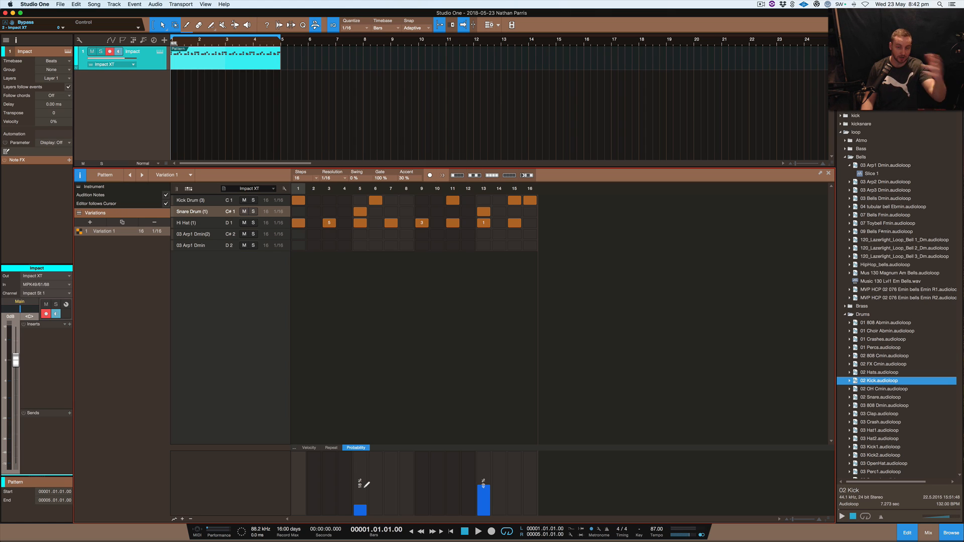
Vary the Hi Hat (1) step velocities between about 29 and 49 across the pattern, and play it briefly.
{"action": "left_click", "coordinate": [309, 448]}
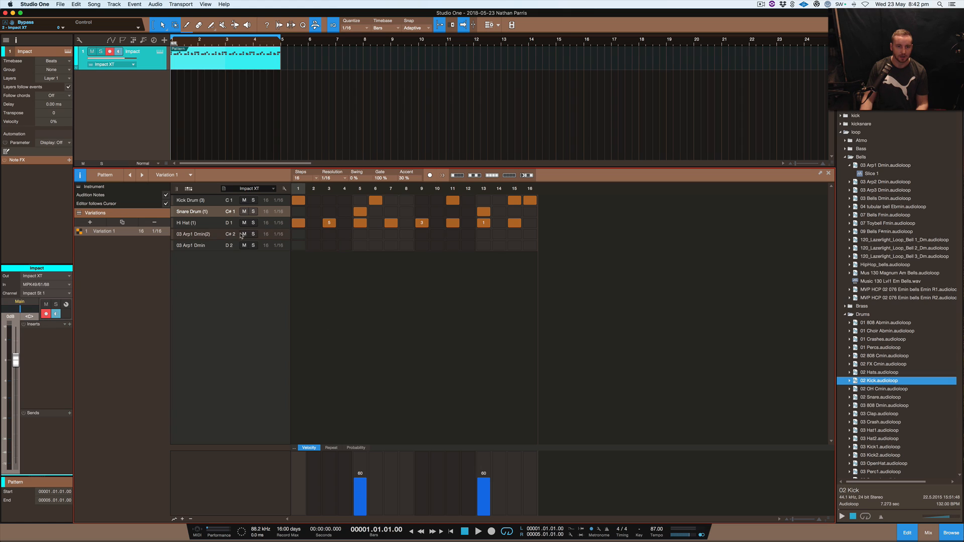
{"action": "left_click", "coordinate": [203, 224]}
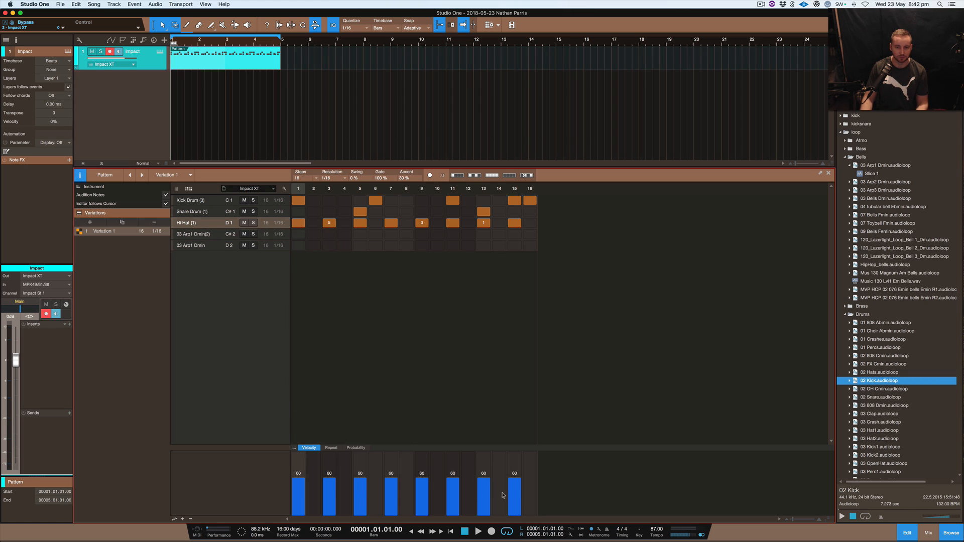
{"action": "left_click_drag", "start_coordinate": [522, 489], "coordinate": [298, 497]}
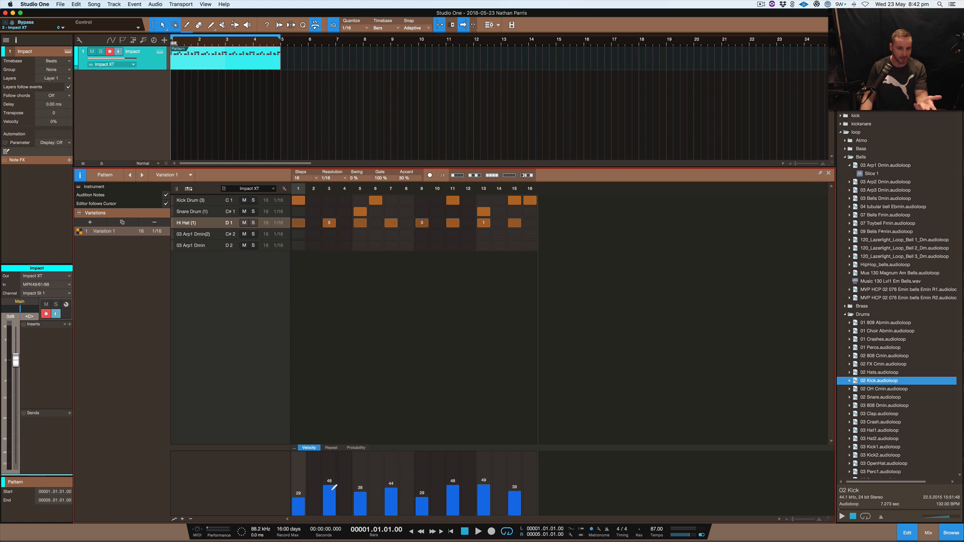
{"action": "key", "text": "space"}
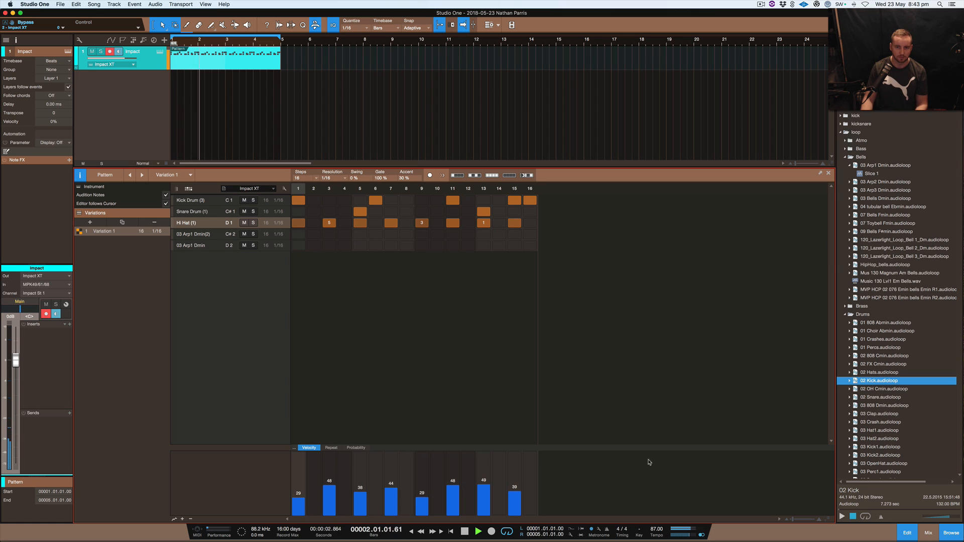
{"action": "key", "text": "space"}
Adjust the Snare Drum (1) velocity on step 13.
{"action": "left_click", "coordinate": [200, 212]}
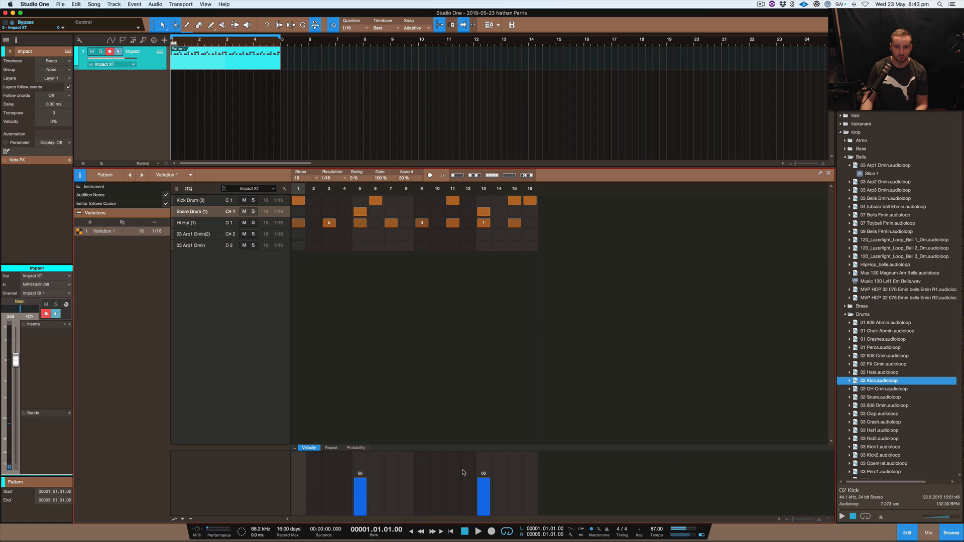
{"action": "left_click", "coordinate": [485, 490]}
{"action": "left_click_drag", "start_coordinate": [485, 488], "coordinate": [485, 473]}
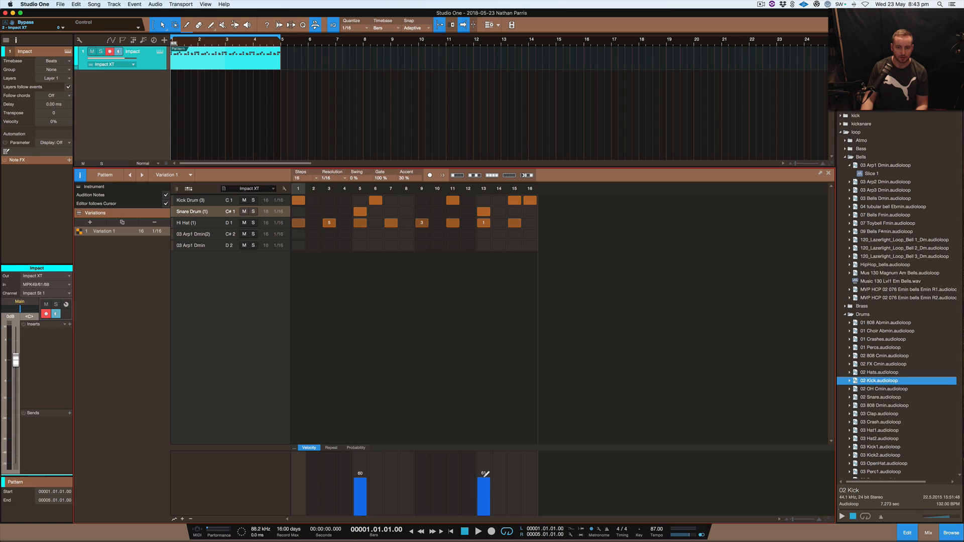
{"action": "left_click_drag", "start_coordinate": [483, 475], "coordinate": [483, 475]}
Reset the Snare Drum (1) probability on steps 5 and 13 to 100%, and play the pattern.
{"action": "left_click", "coordinate": [331, 448]}
{"action": "left_click", "coordinate": [357, 448]}
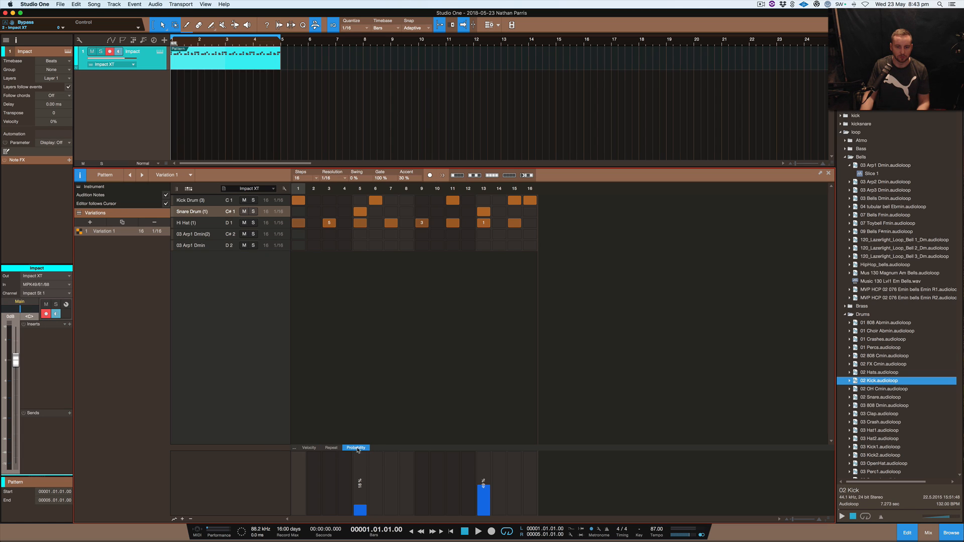
{"action": "right_click", "coordinate": [485, 498]}
{"action": "left_click", "coordinate": [503, 503]}
{"action": "key", "text": "space"}
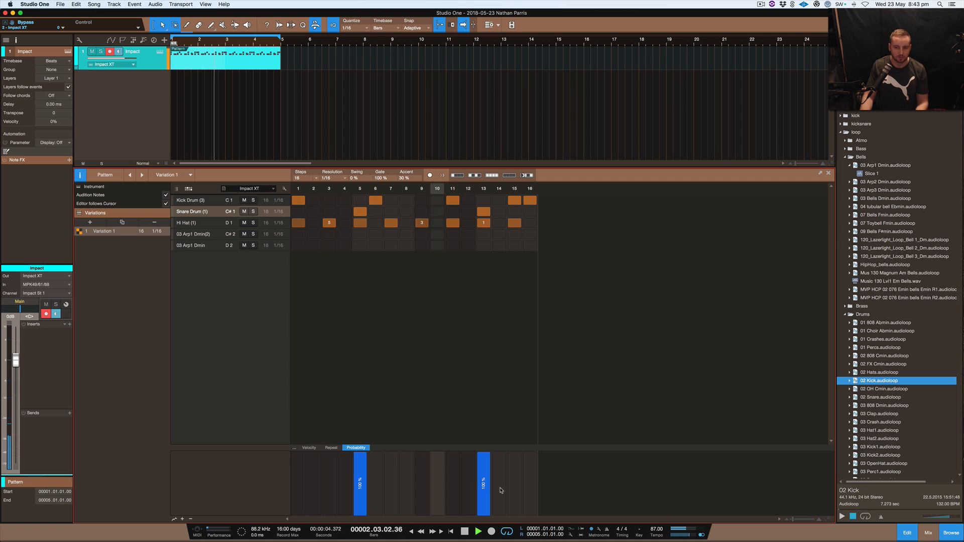
{"action": "key", "text": "space"}
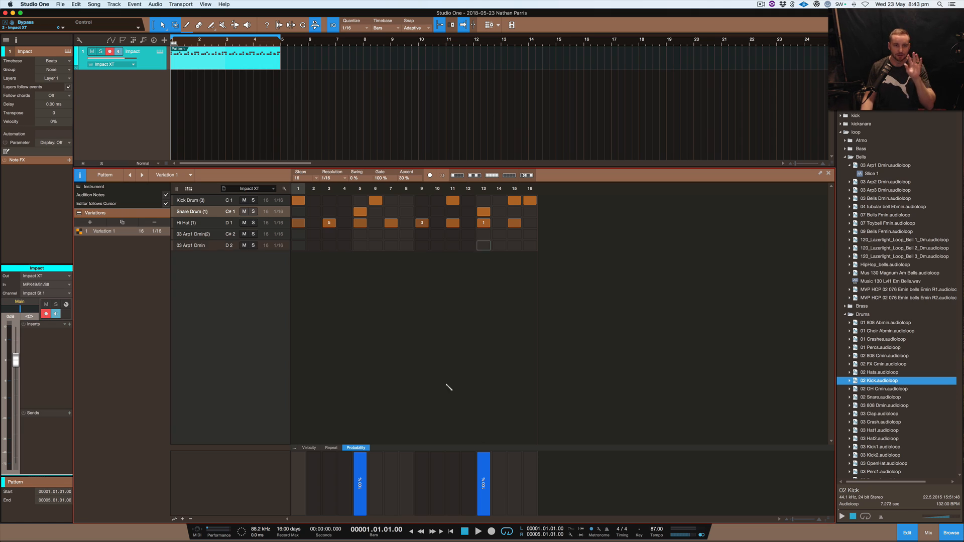
Compare the pattern's notes in the melodic keyboard view and the drum view, and play it.
{"action": "left_click", "coordinate": [175, 190]}
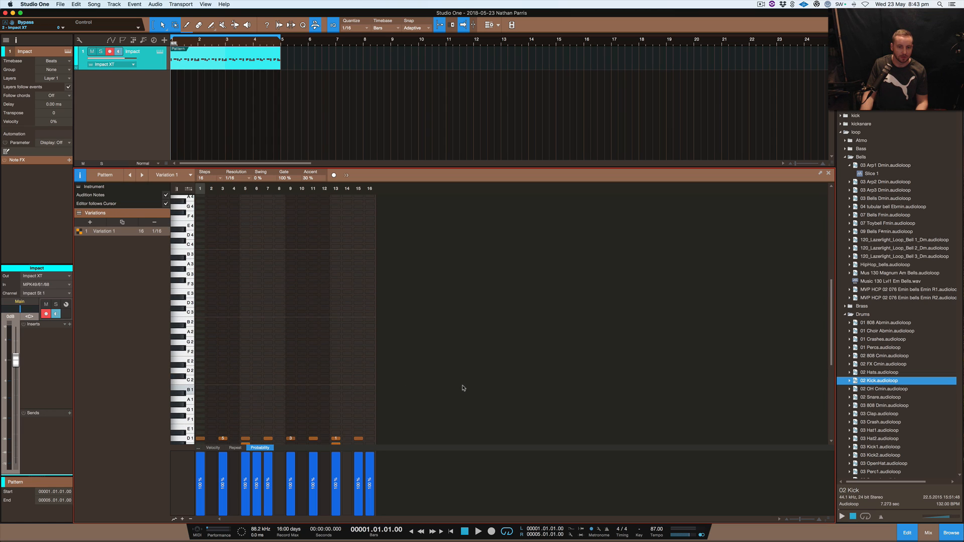
{"action": "scroll", "coordinate": [460, 388], "scroll_direction": "down", "scroll_amount": 3}
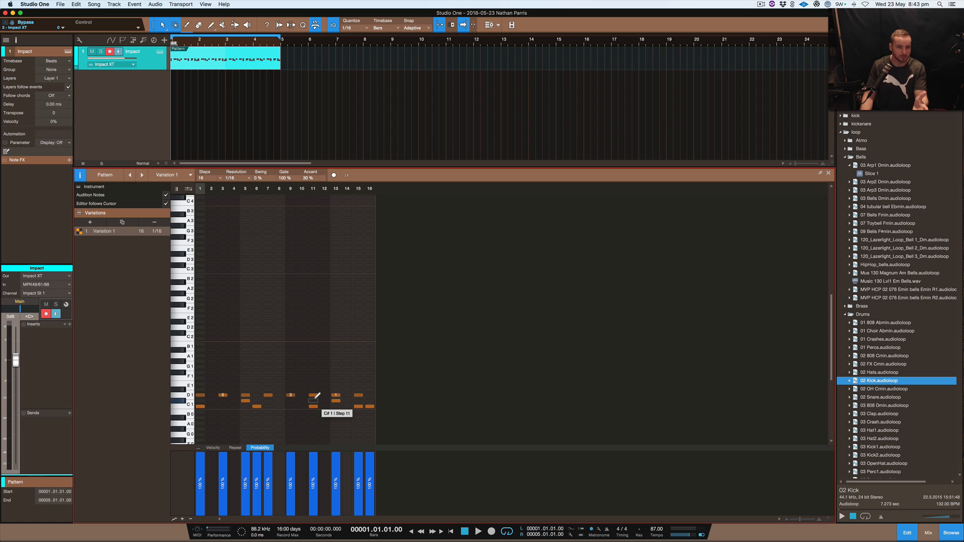
{"action": "key", "text": "space"}
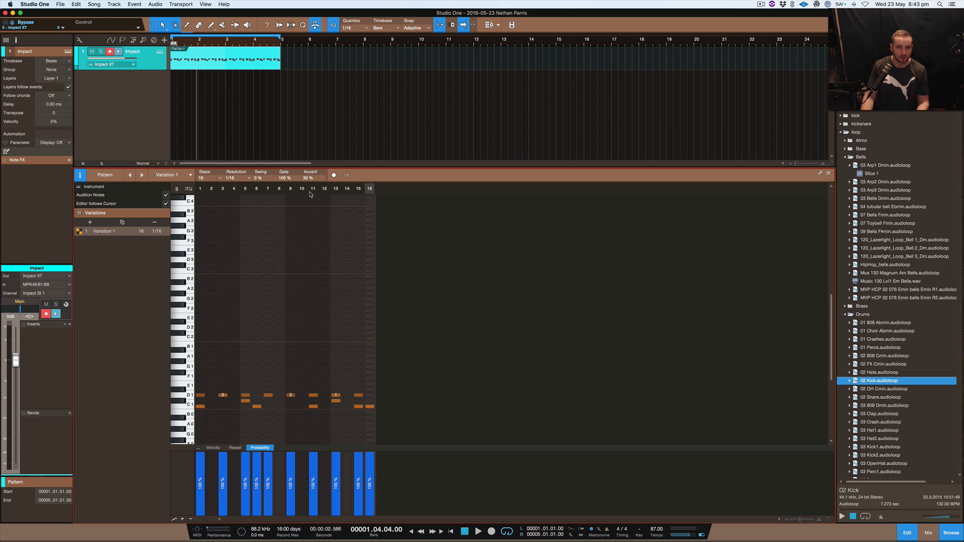
{"action": "key", "text": "space"}
{"action": "left_click", "coordinate": [188, 189]}
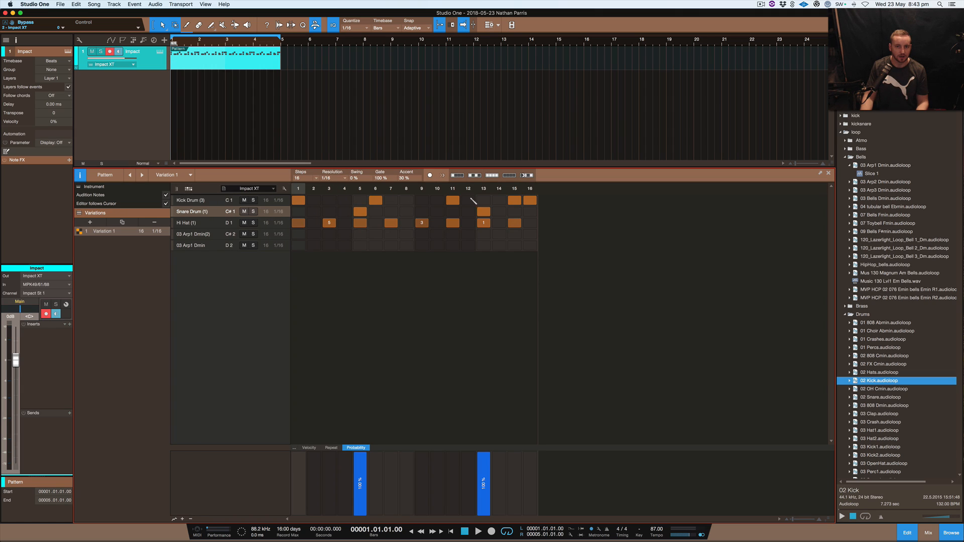
{"action": "left_click", "coordinate": [188, 189]}
{"action": "key", "text": "space"}
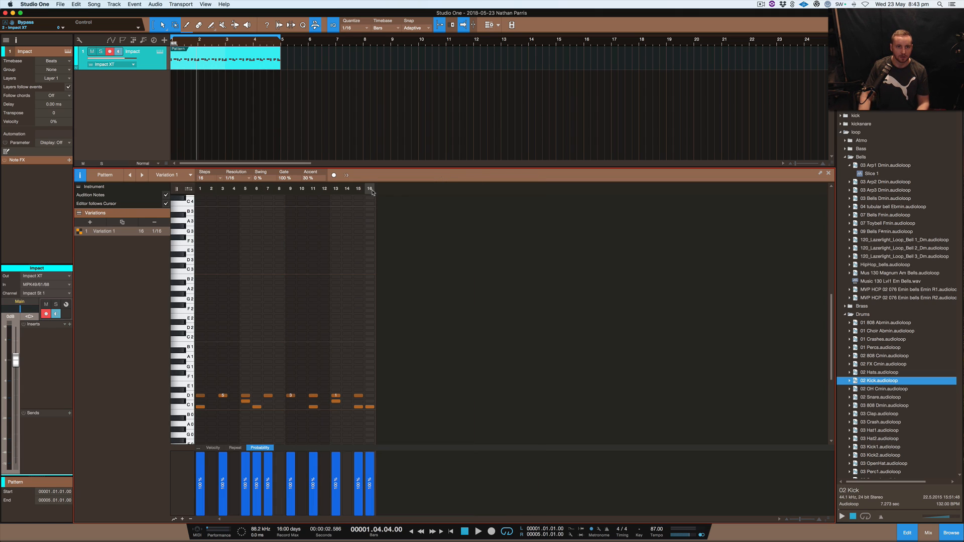
Set the pattern's length to 24 steps and switch the editor back to the drum view.
{"action": "left_click", "coordinate": [220, 179]}
{"action": "left_click", "coordinate": [229, 219]}
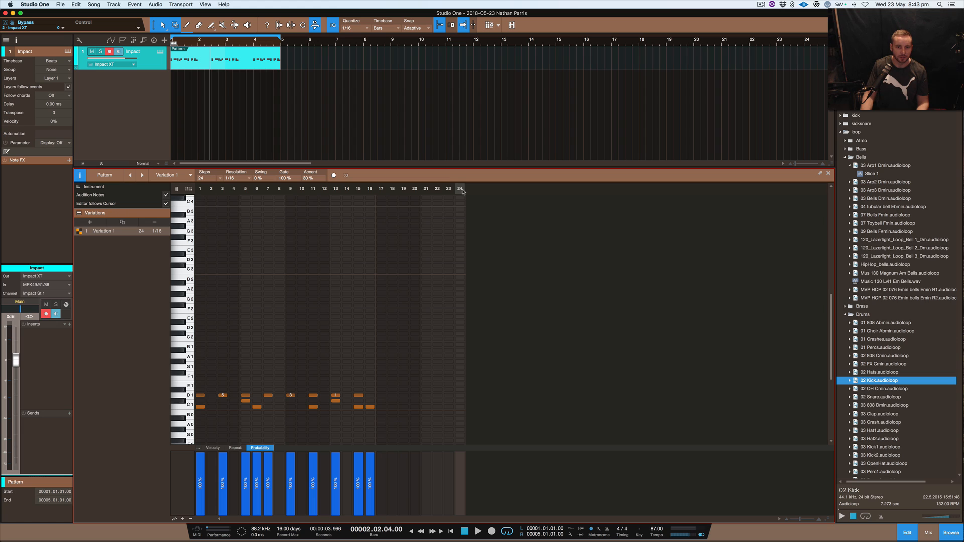
{"action": "left_click", "coordinate": [189, 191]}
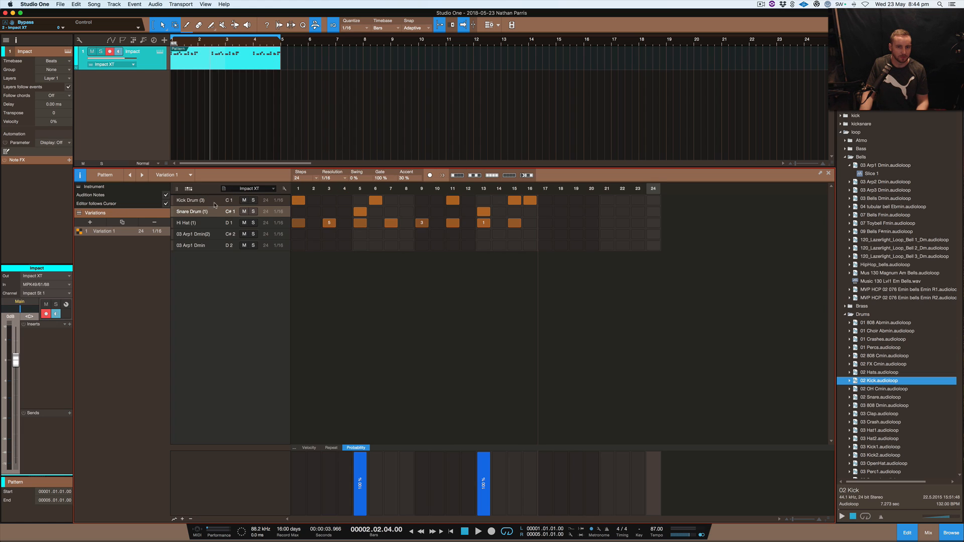